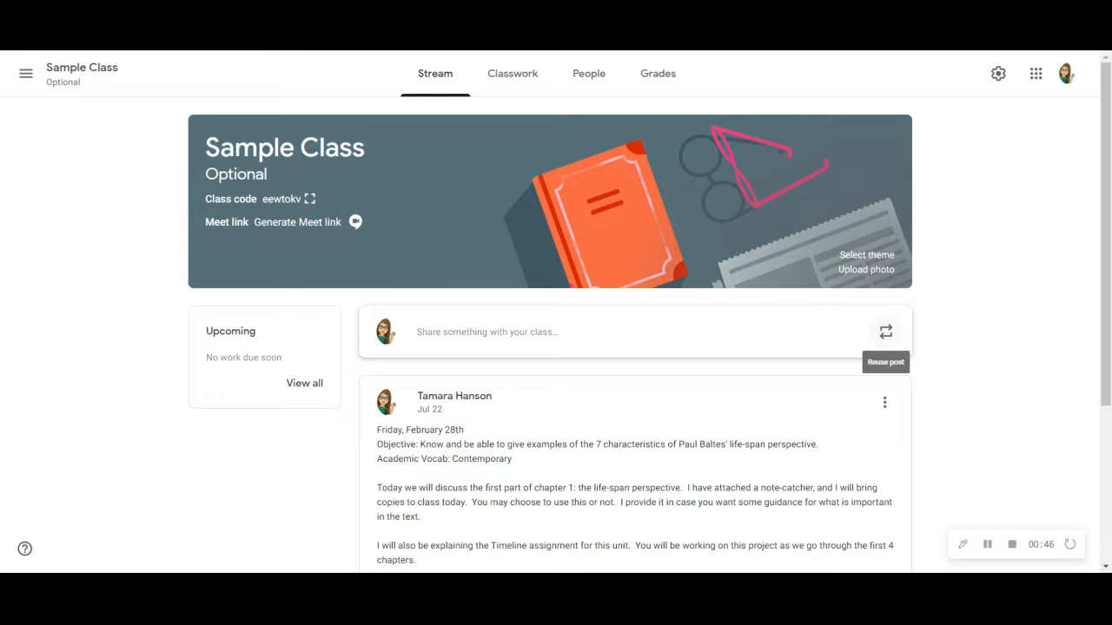
# Step: Reuse the Monday, May 11th post from Developmental Psychology Tri 3 2019-2020 as a draft announcement and highlight its note about the adulthood section
pyautogui.click(885, 332)
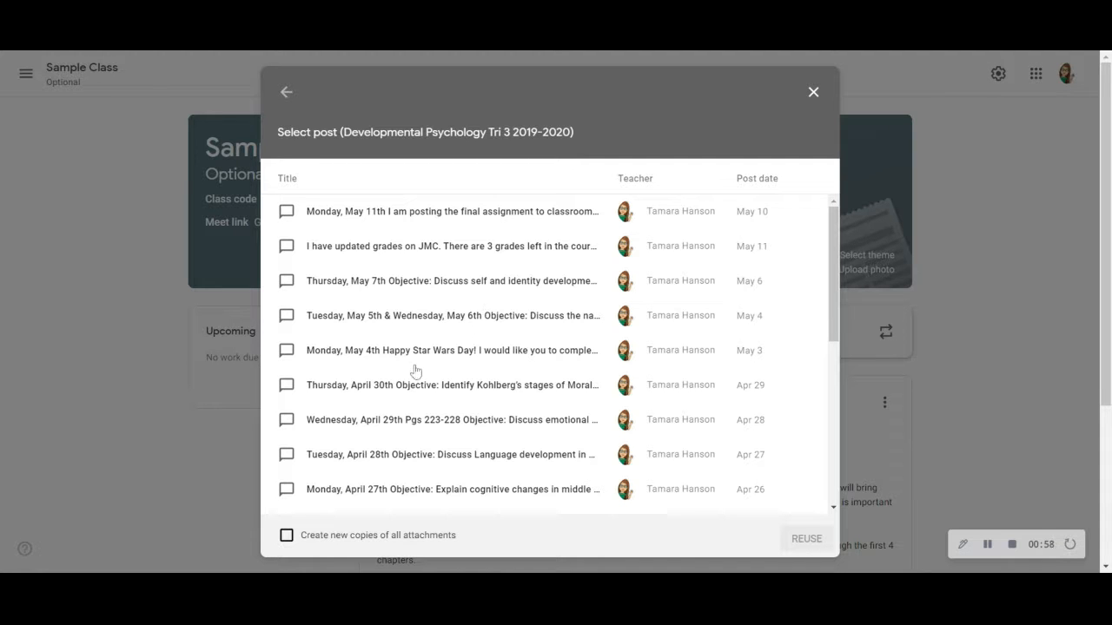
pyautogui.click(399, 216)
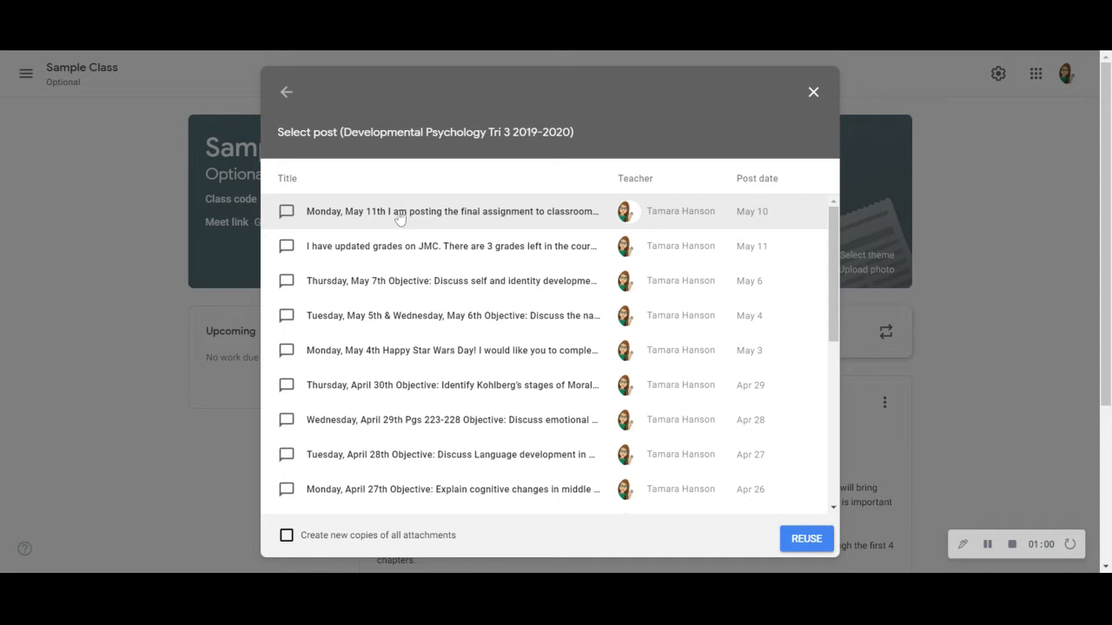
pyautogui.click(804, 539)
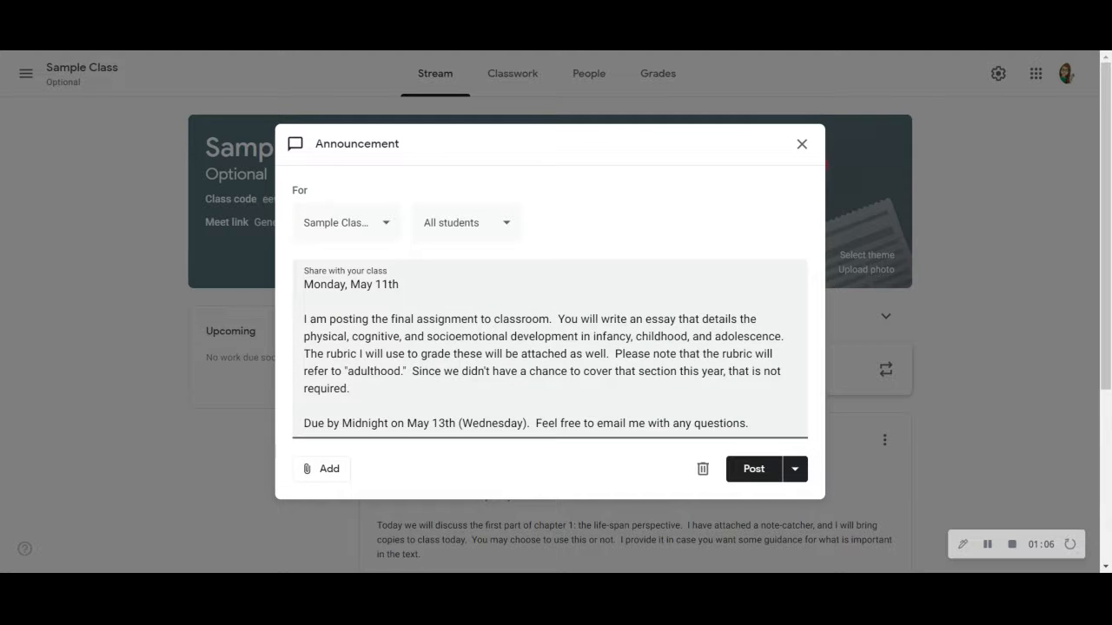
pyautogui.moveTo(349, 388); pyautogui.dragTo(345, 371)
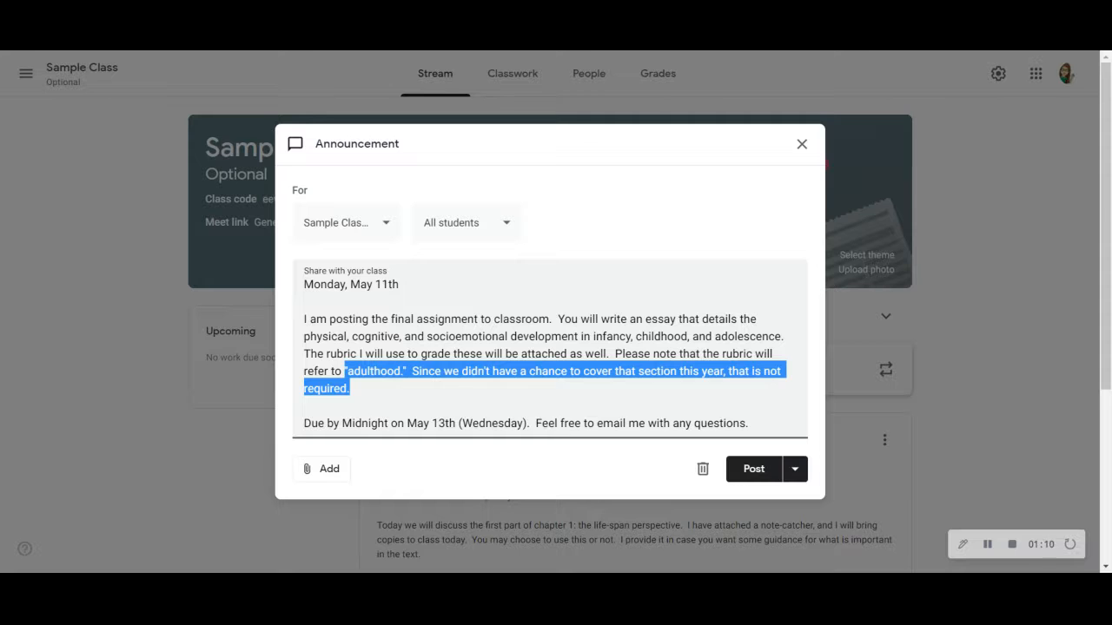
# Step: Check the student and class audience options of the reused announcement and discard the draft
pyautogui.click(467, 227)
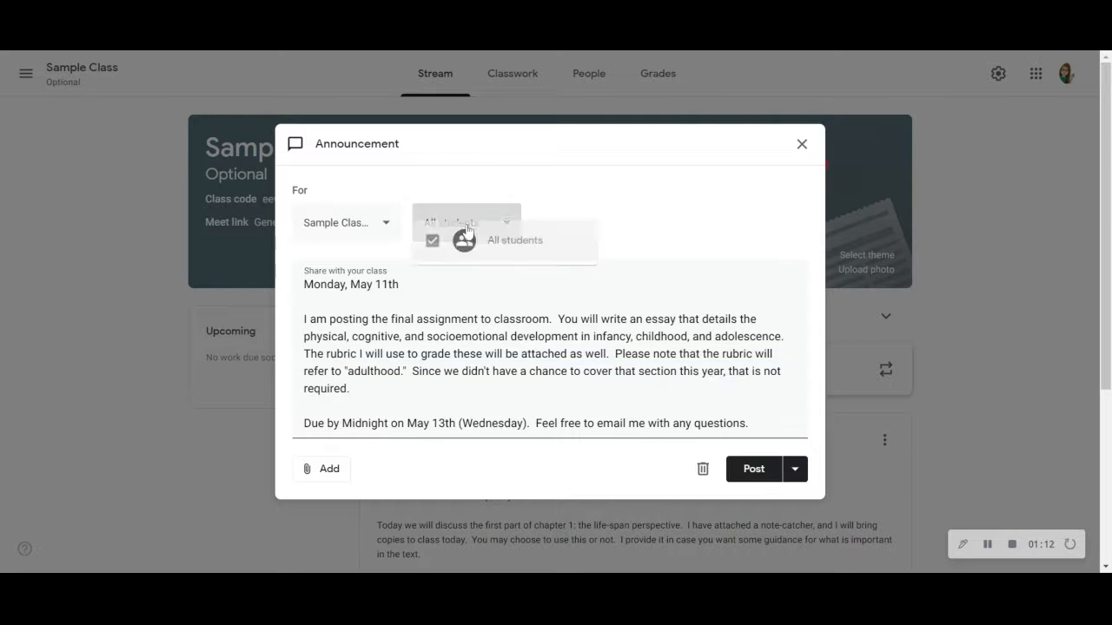
pyautogui.click(467, 228)
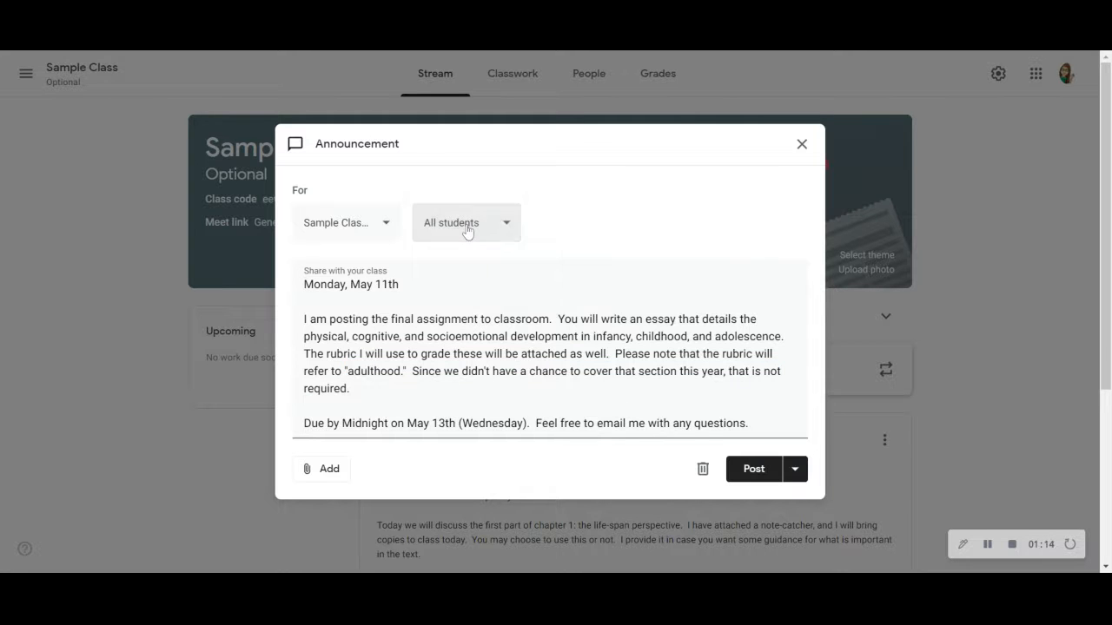
pyautogui.click(323, 224)
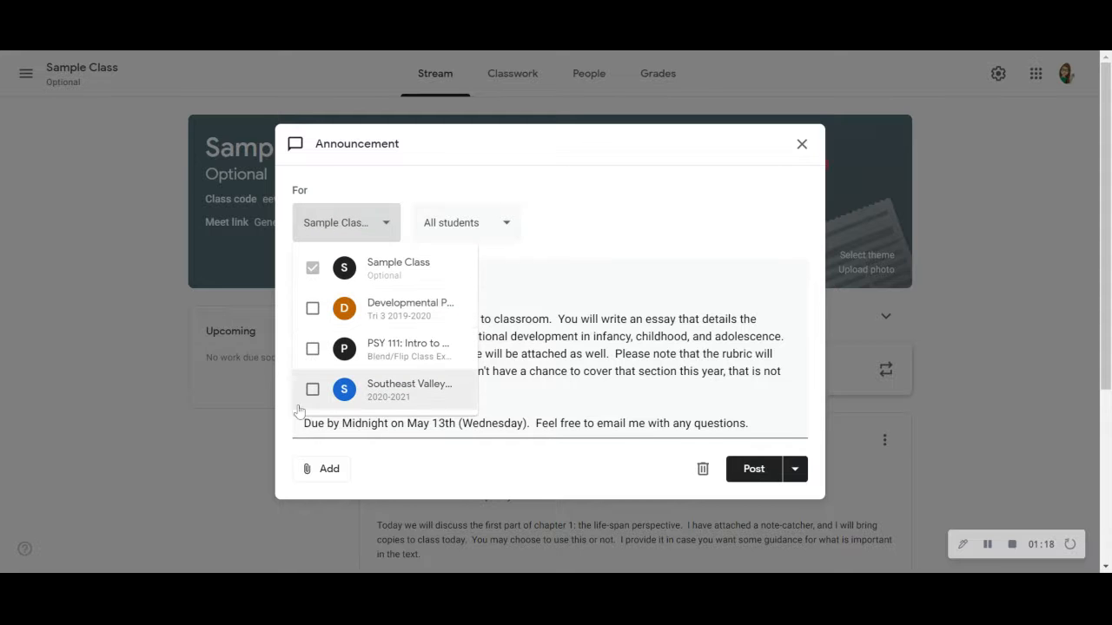
pyautogui.click(656, 221)
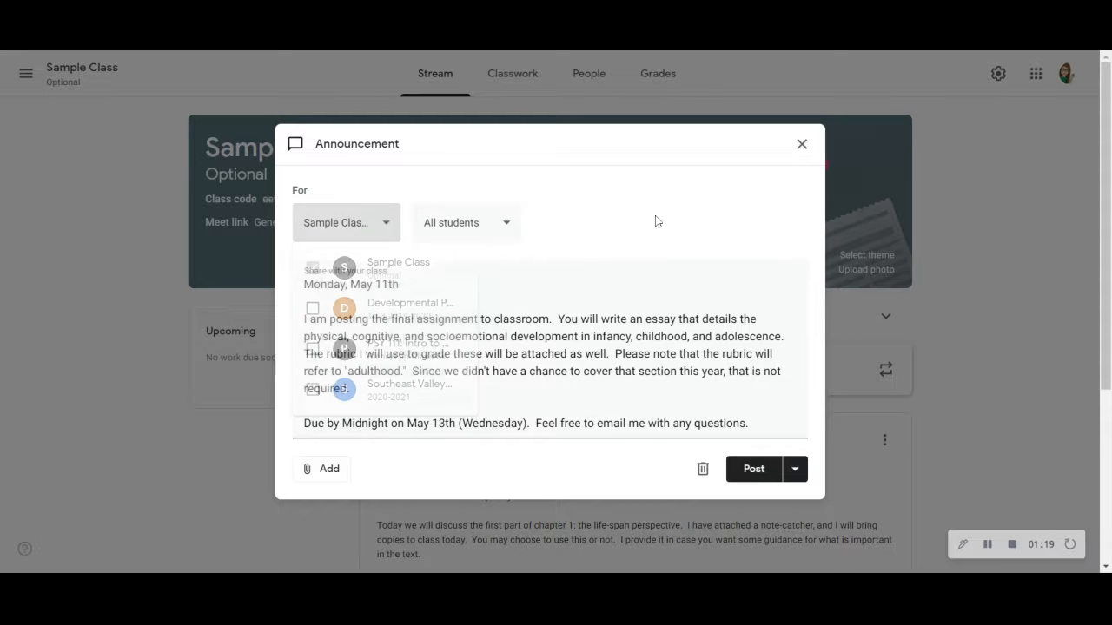
pyautogui.click(708, 473)
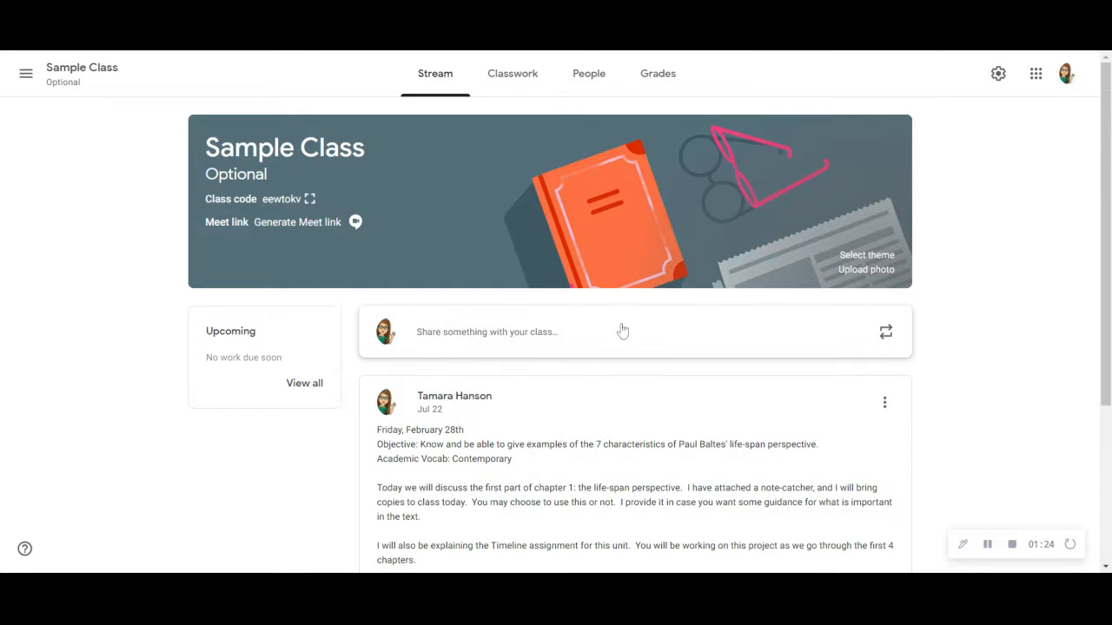
# Step: Start a new class announcement and add Developmental Psychology, PSY 111 and Southeast Valley to its audience
pyautogui.click(469, 335)
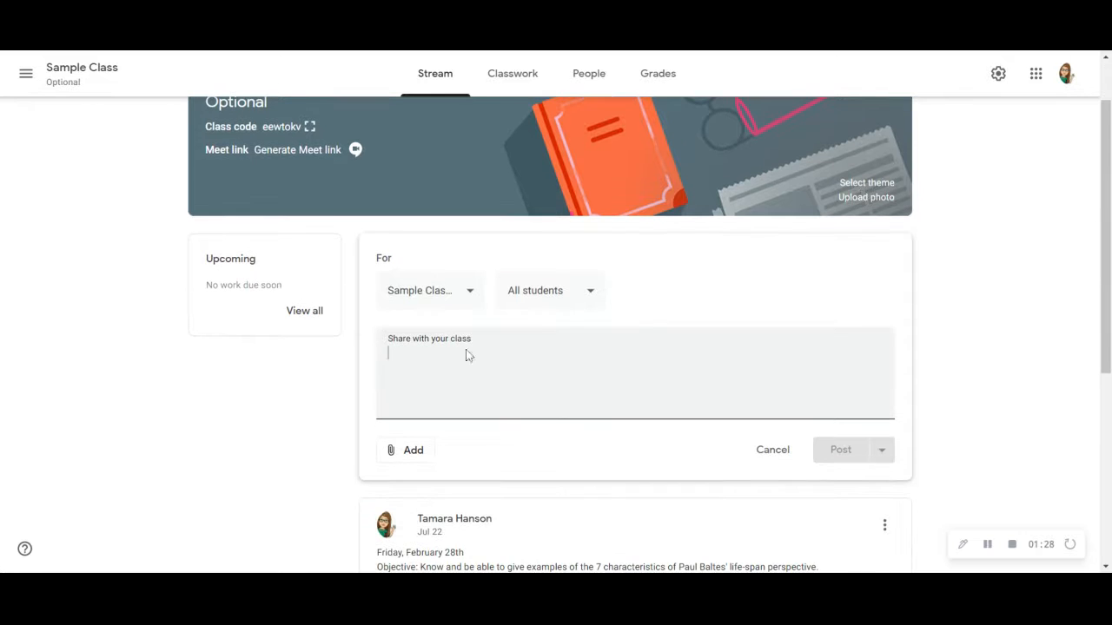
pyautogui.click(457, 289)
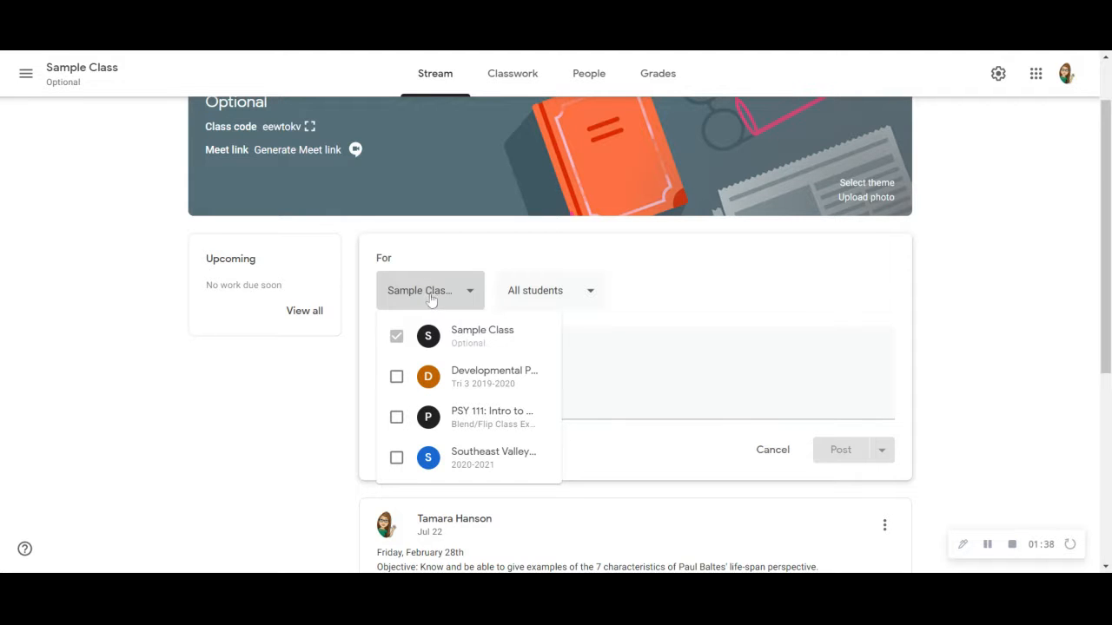
pyautogui.click(396, 378)
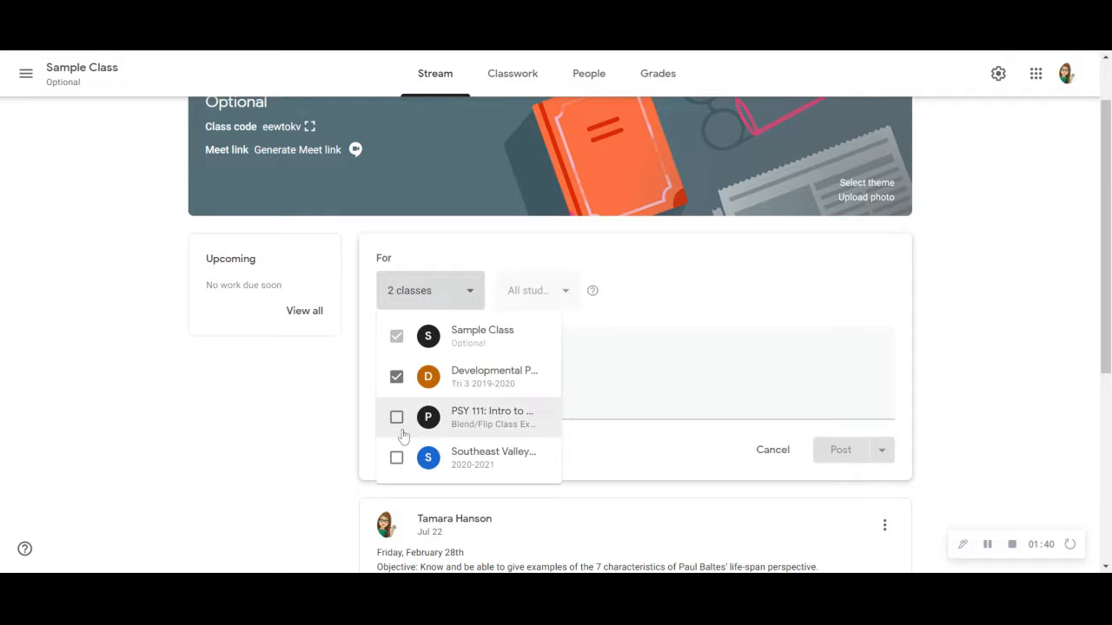
pyautogui.click(396, 418)
pyautogui.click(396, 459)
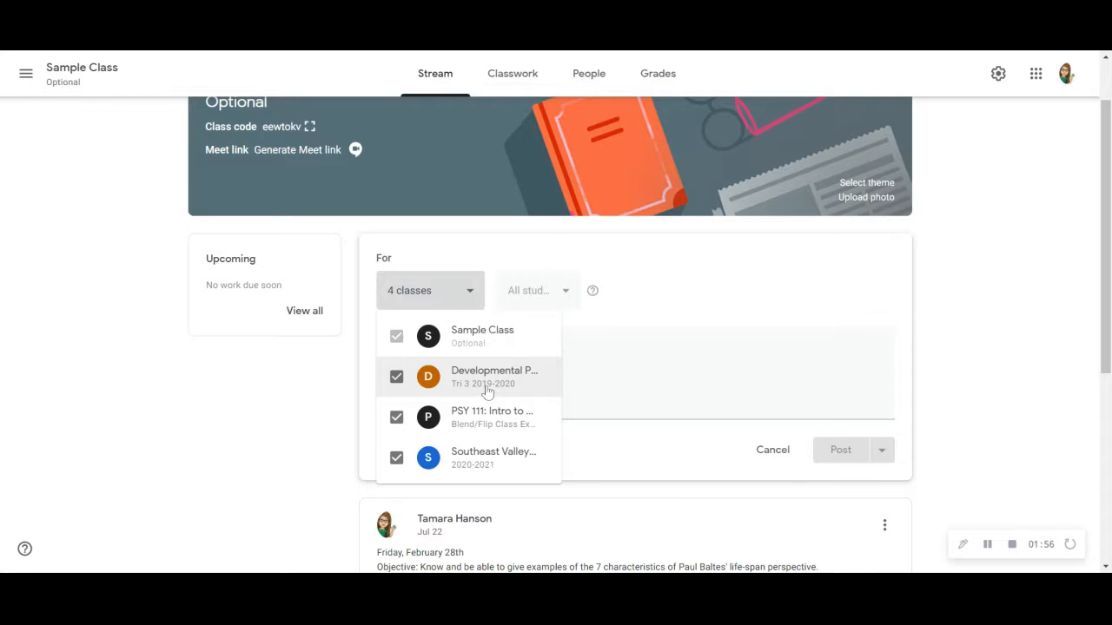
# Step: Remove Southeast Valley, PSY 111 and Developmental Psychology from the audience so the announcement is for Sample Class only
pyautogui.click(395, 457)
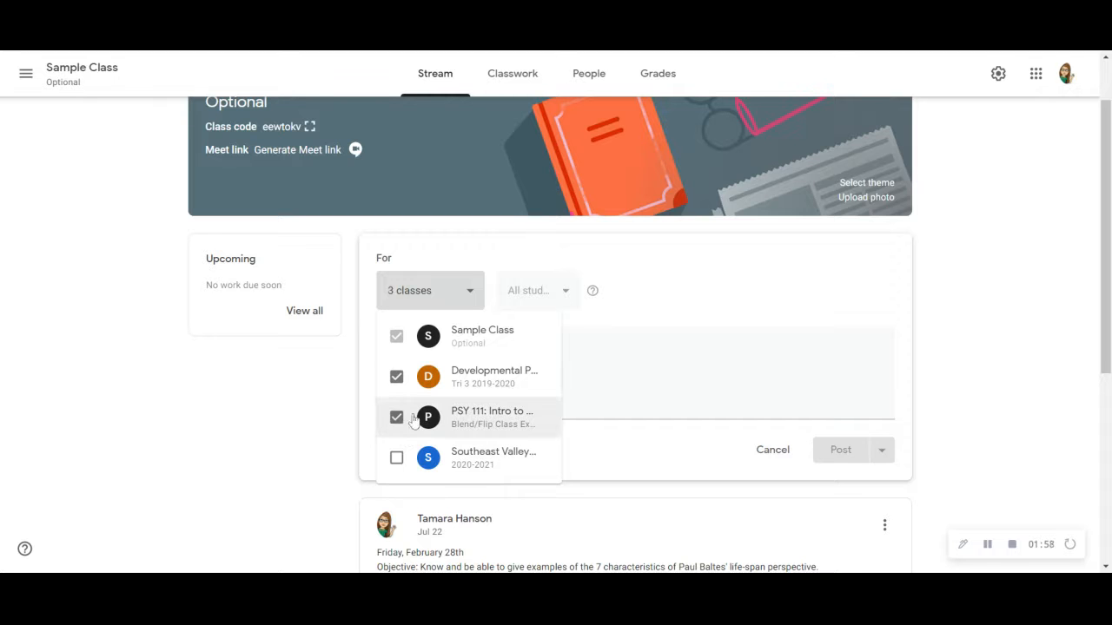
pyautogui.click(397, 418)
pyautogui.click(396, 376)
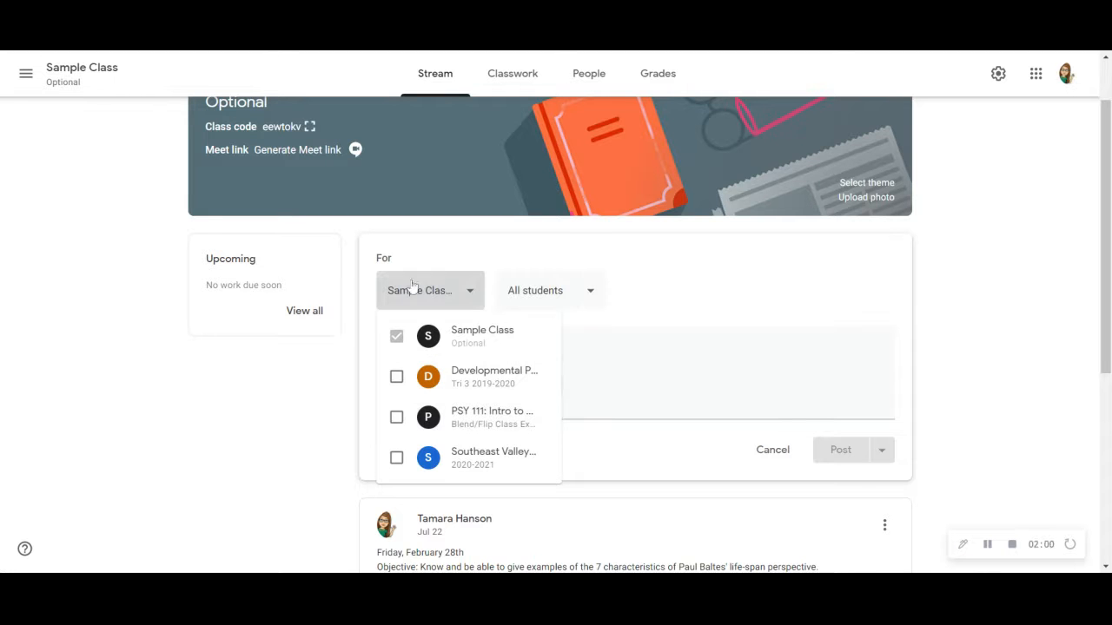
pyautogui.click(687, 293)
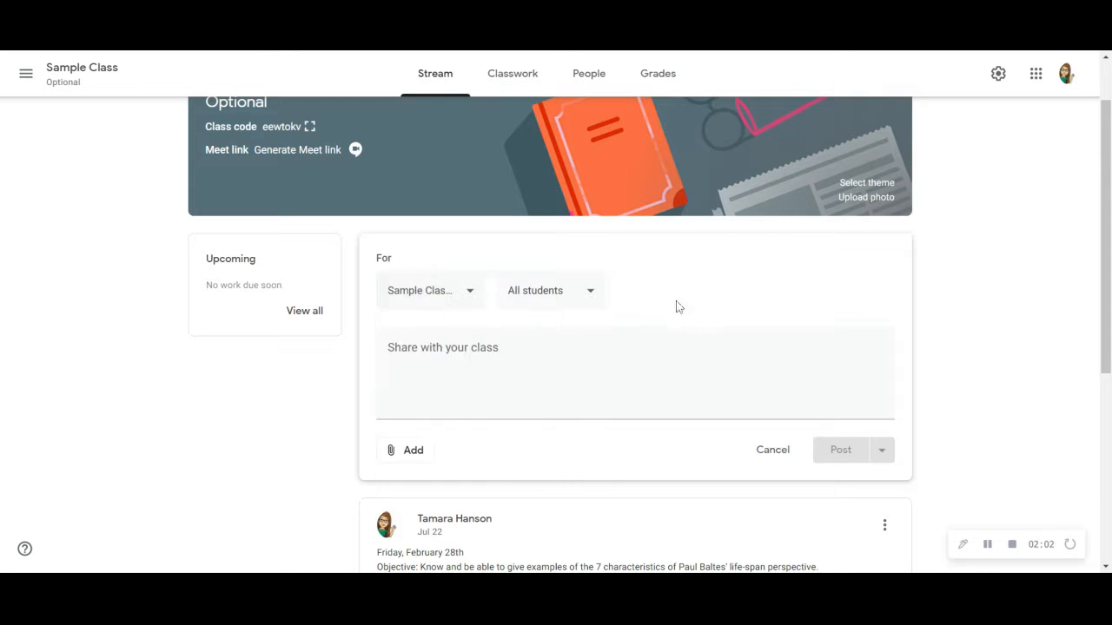
# Step: Check the student recipient options, keep All students, and enter "Welcome to Class!" as the announcement text
pyautogui.click(551, 295)
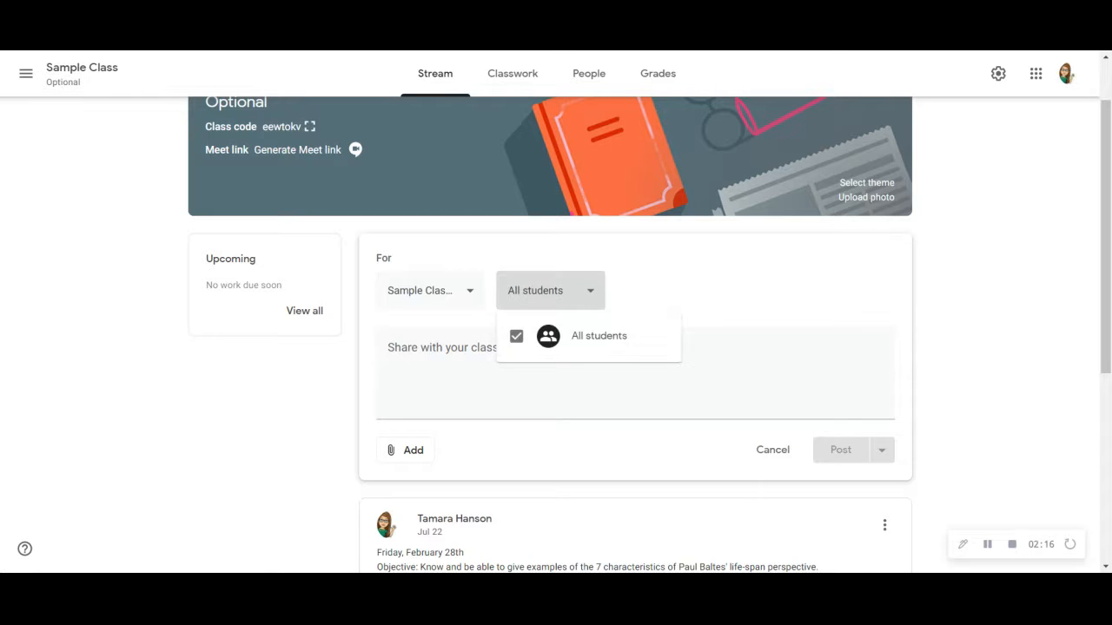
pyautogui.click(730, 287)
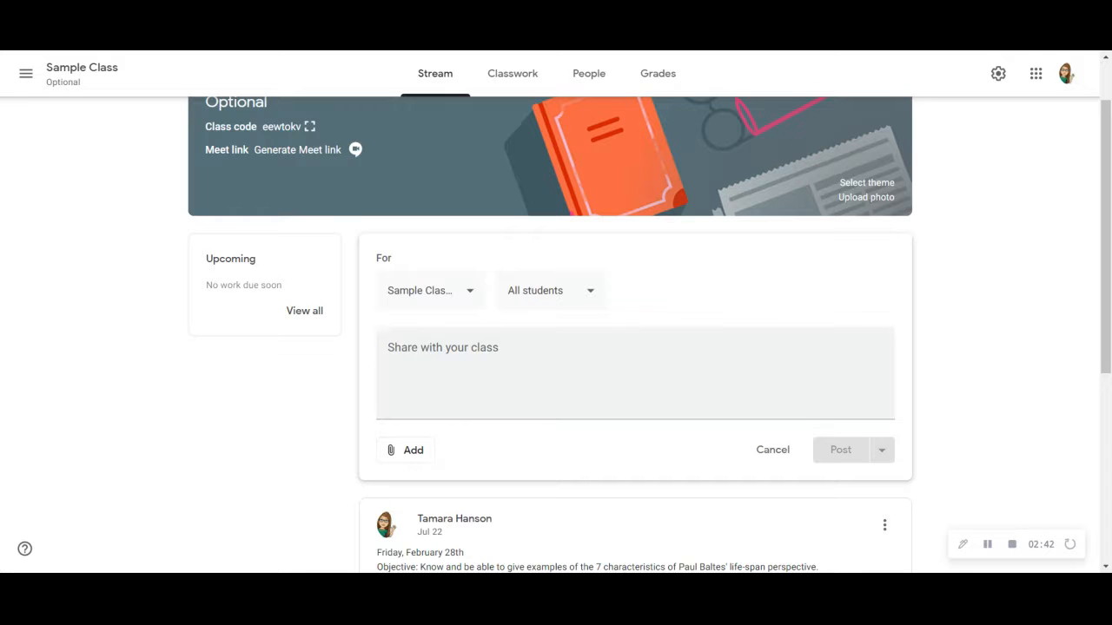
pyautogui.scroll(-1, 651, 320)
pyautogui.click(642, 312)
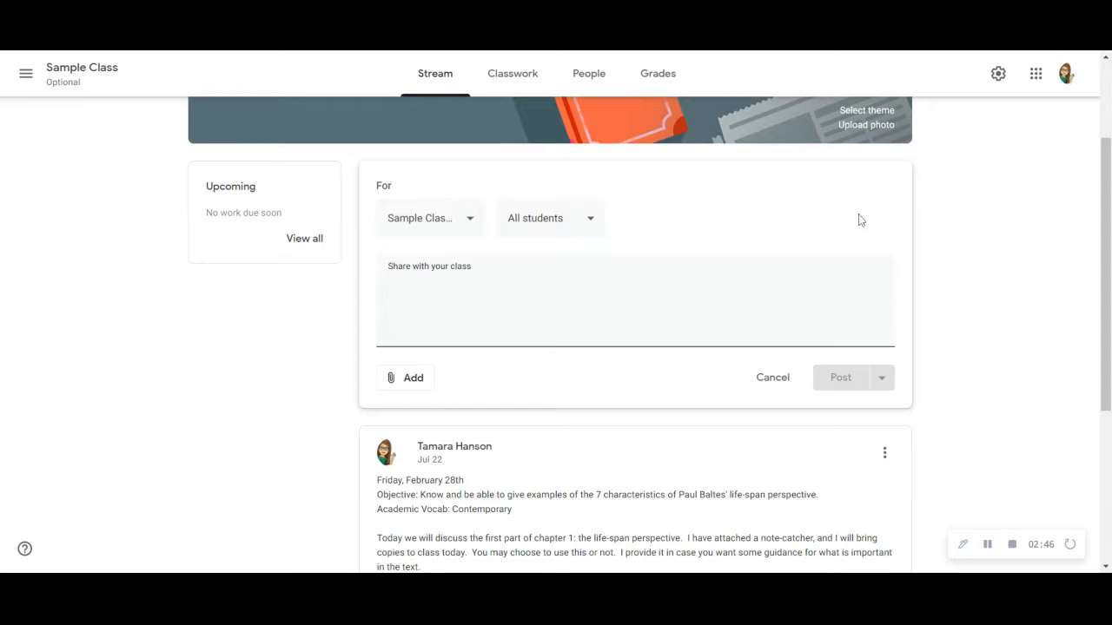
pyautogui.write('Welcome')
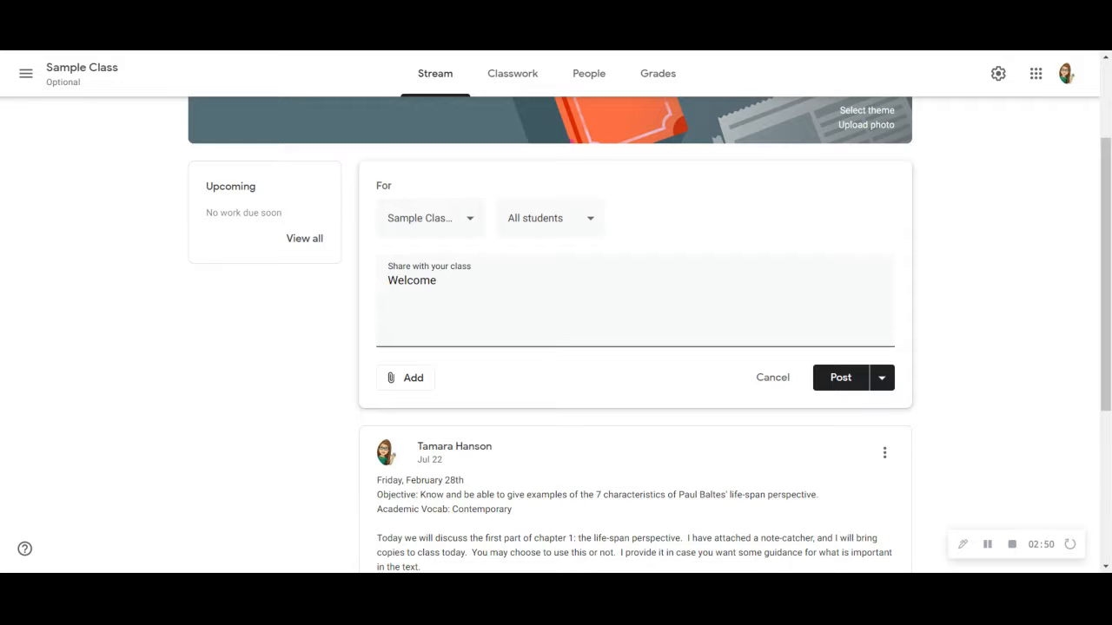
pyautogui.write(' to Class!')
# Step: Attach 0706743716640755.pdf from the Chapter 1 folder of Psychology 111 in My Drive to the announcement
pyautogui.click(410, 377)
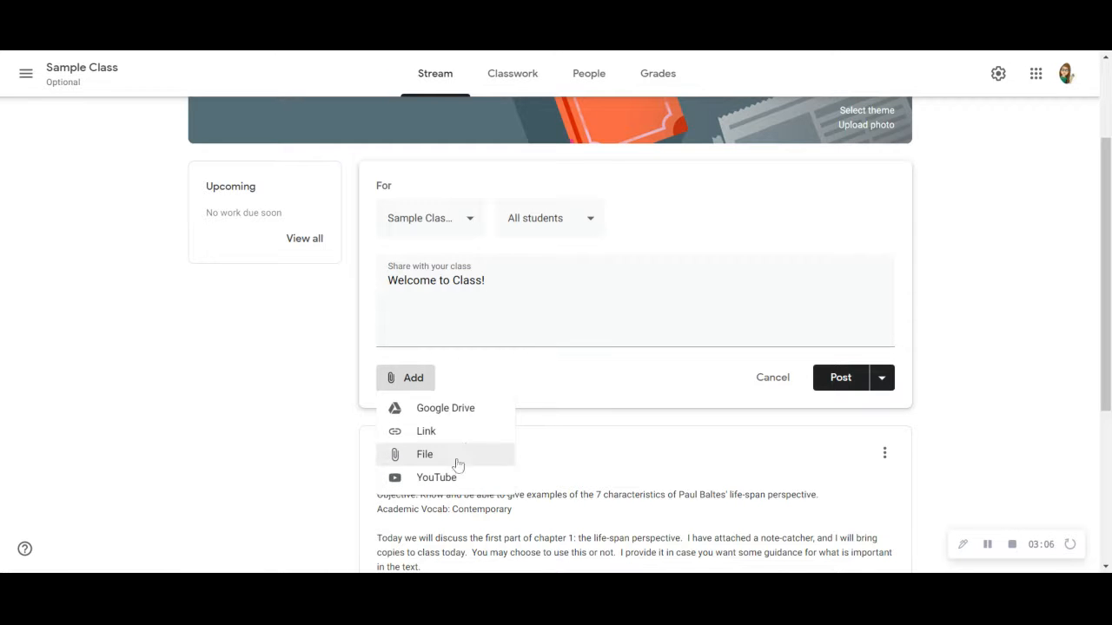
pyautogui.click(475, 414)
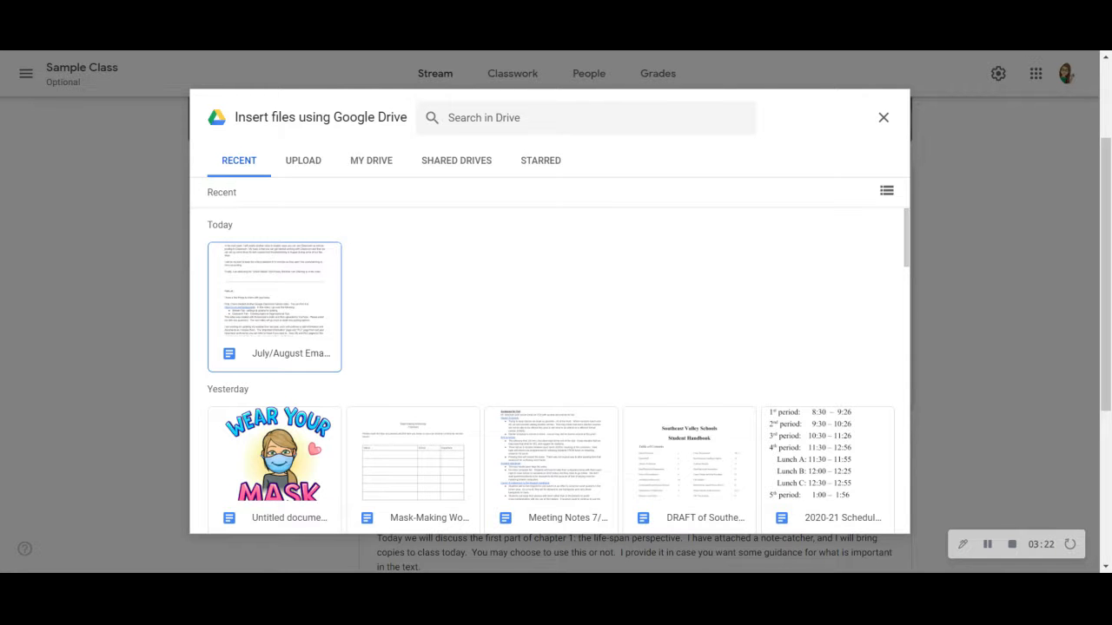
pyautogui.click(295, 161)
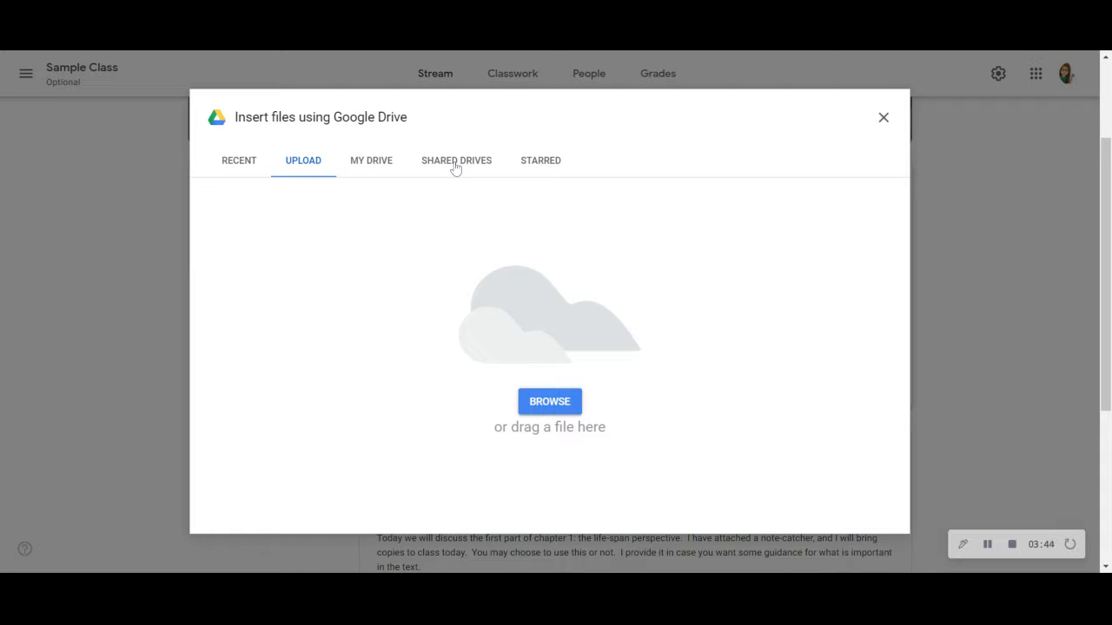
pyautogui.click(371, 166)
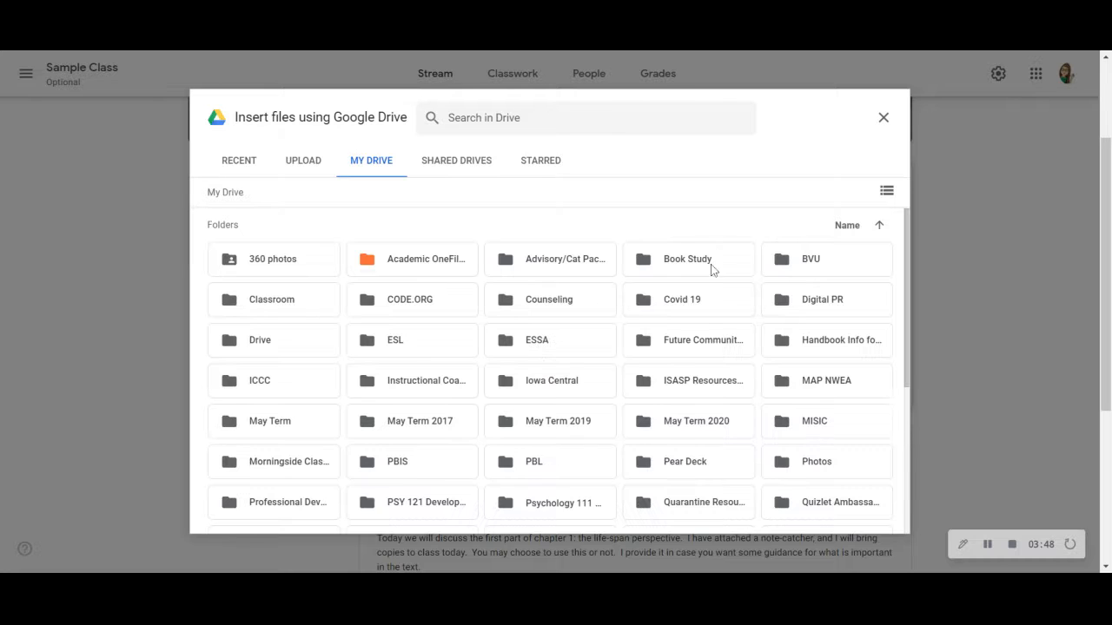
pyautogui.scroll(-2, 630, 319)
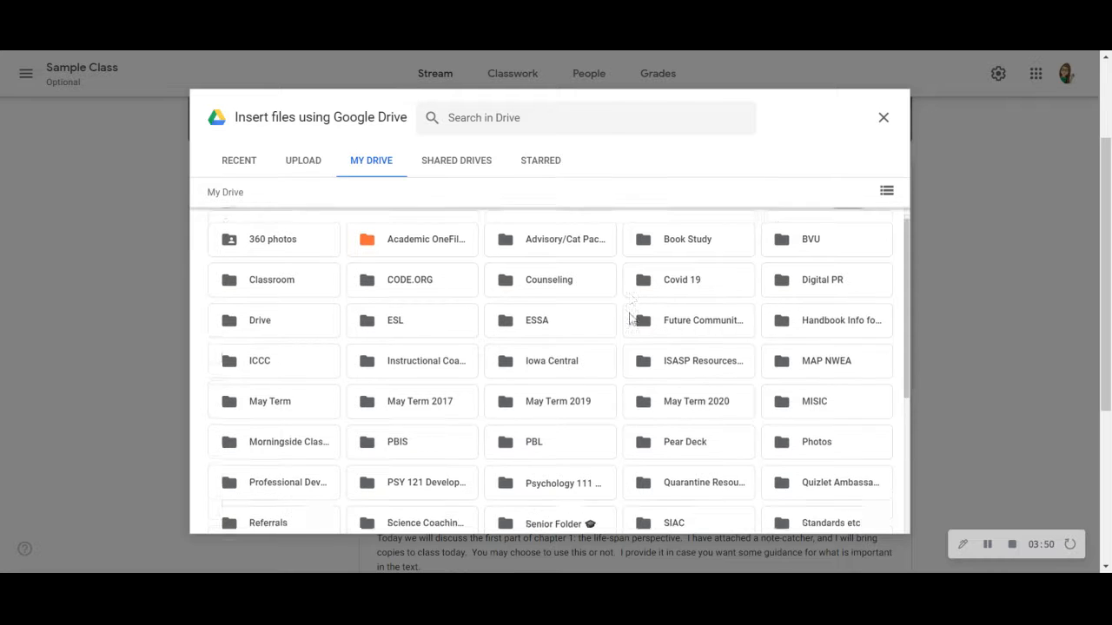
pyautogui.press('Return')
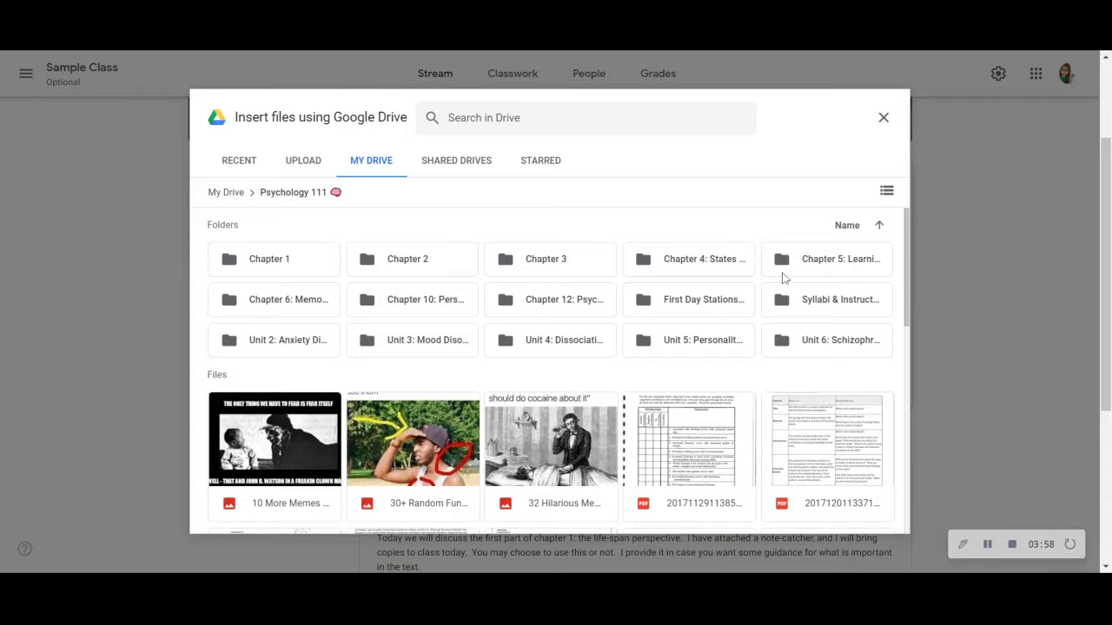
pyautogui.doubleClick(291, 274)
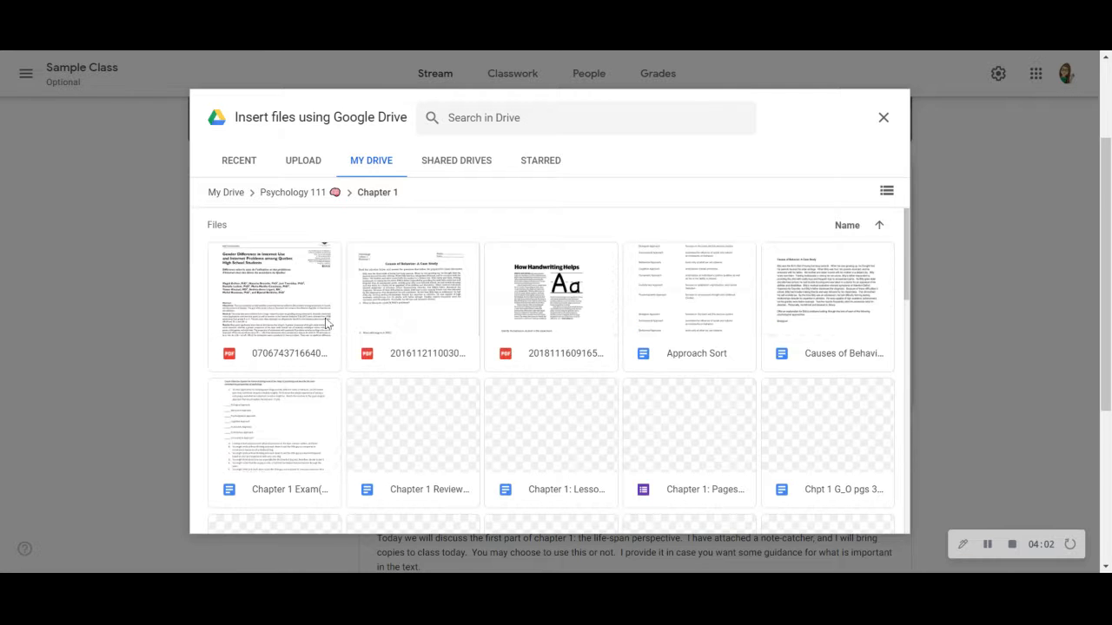
pyautogui.click(220, 281)
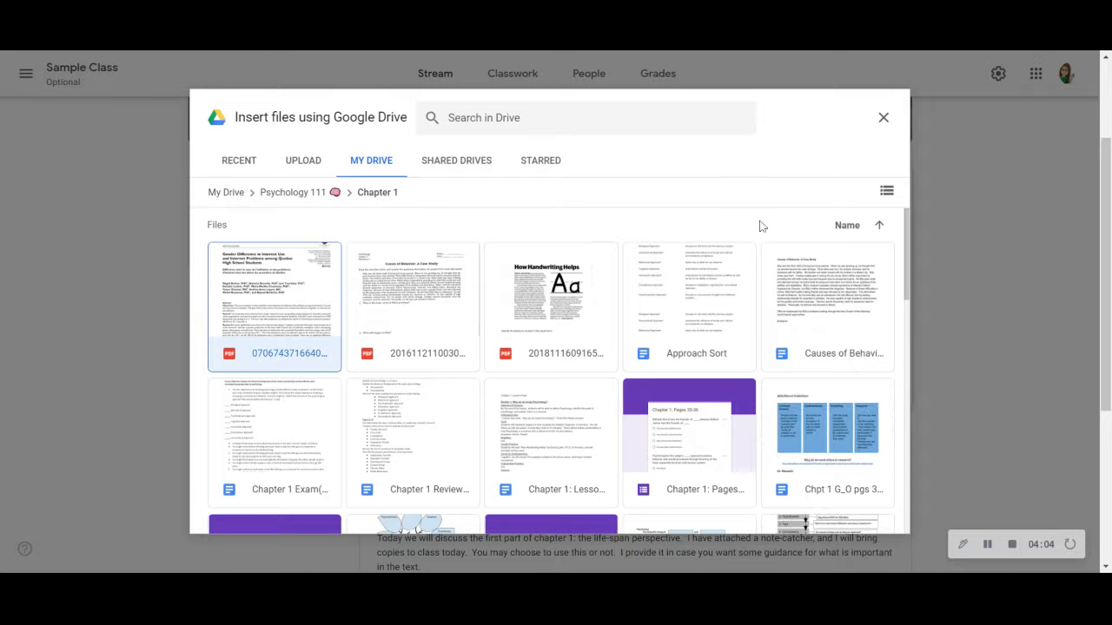
pyautogui.click(873, 518)
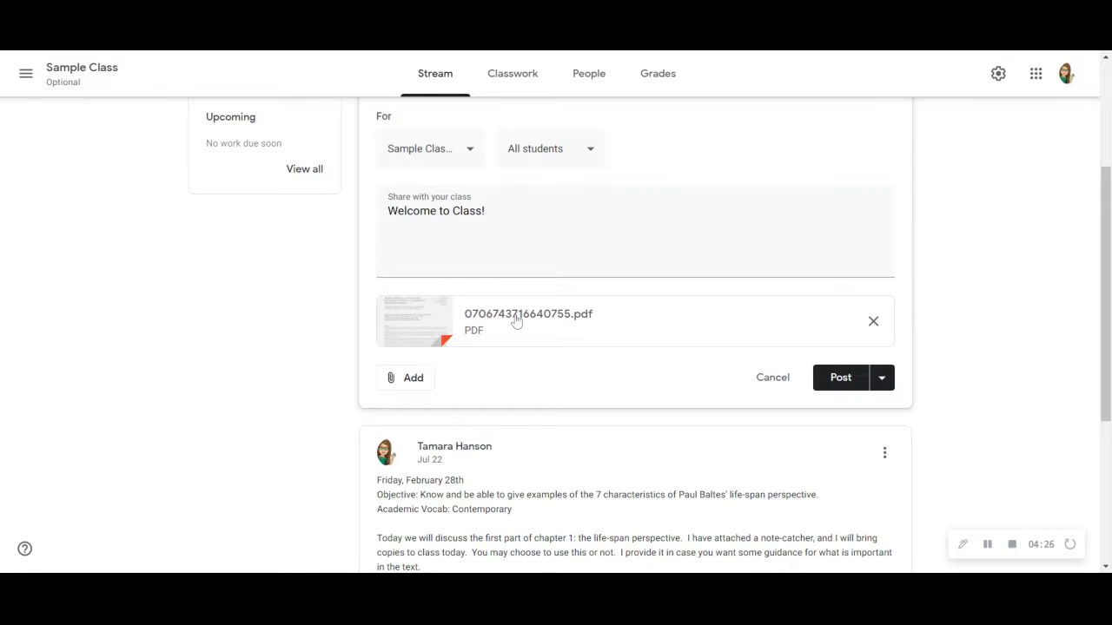
# Step: Attach the recent Google Drive file "Untitled document" with the "Wear Your Mask" picture to the announcement
pyautogui.click(416, 378)
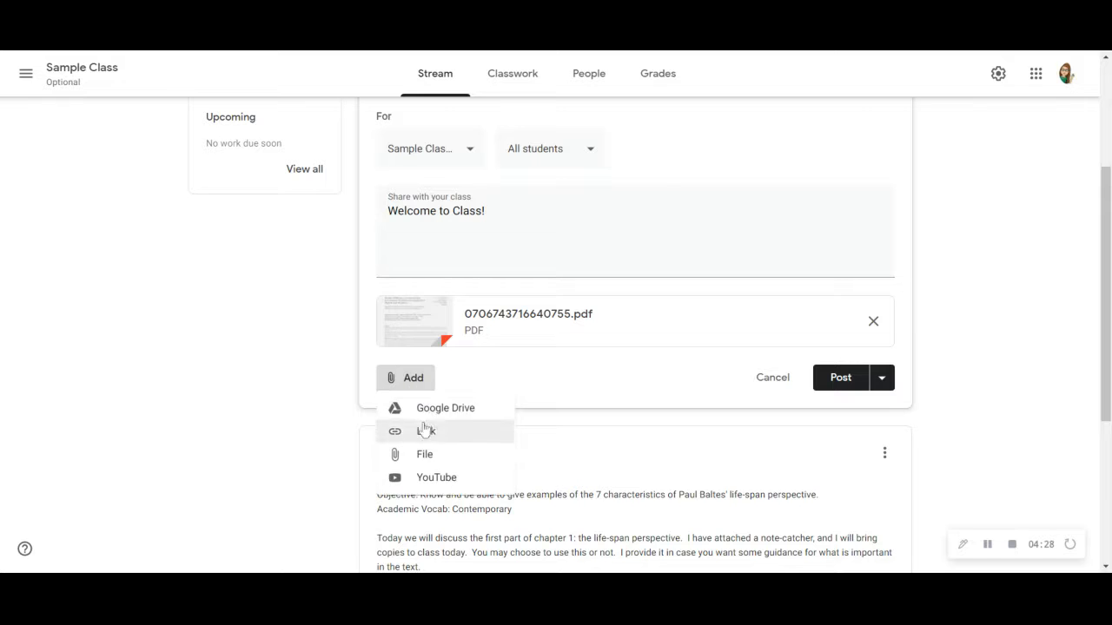
pyautogui.click(432, 413)
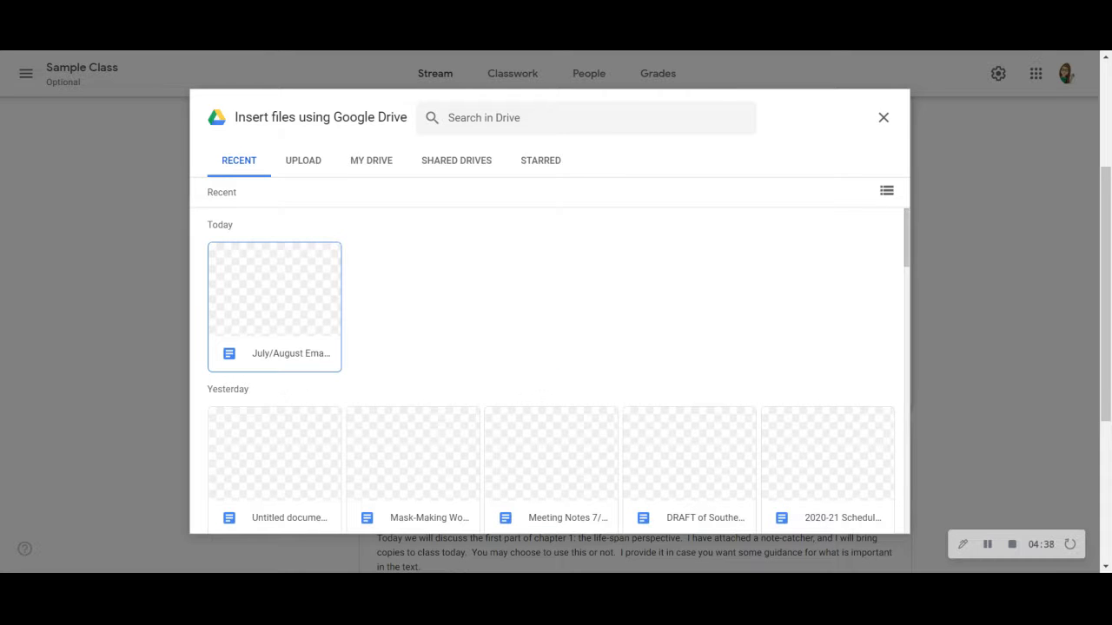
pyautogui.scroll(-2, 416, 351)
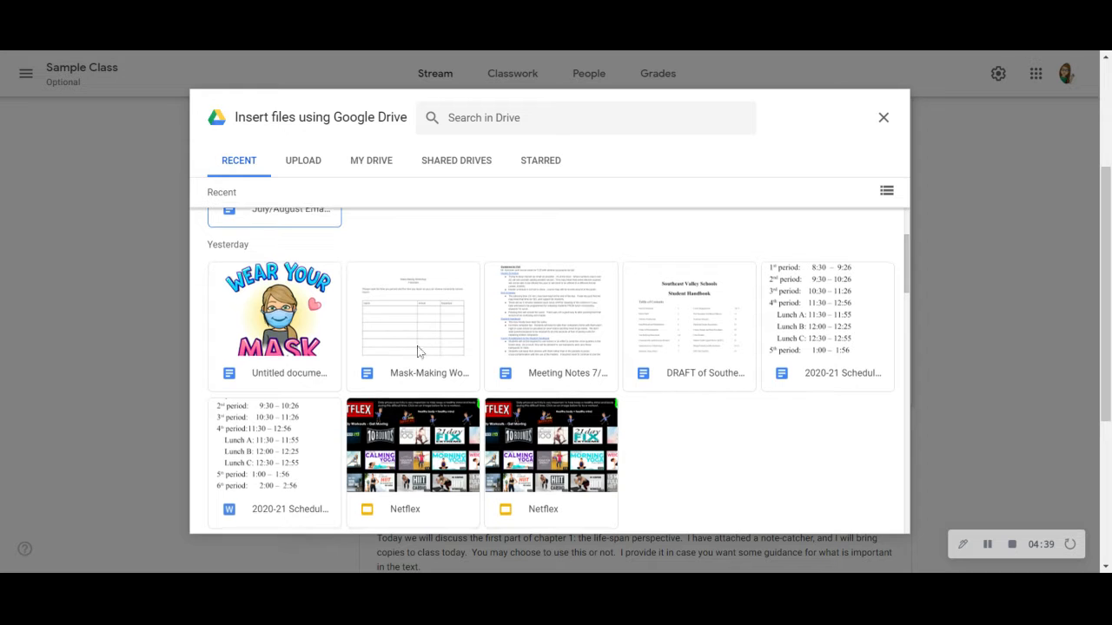
pyautogui.click(251, 300)
pyautogui.click(873, 518)
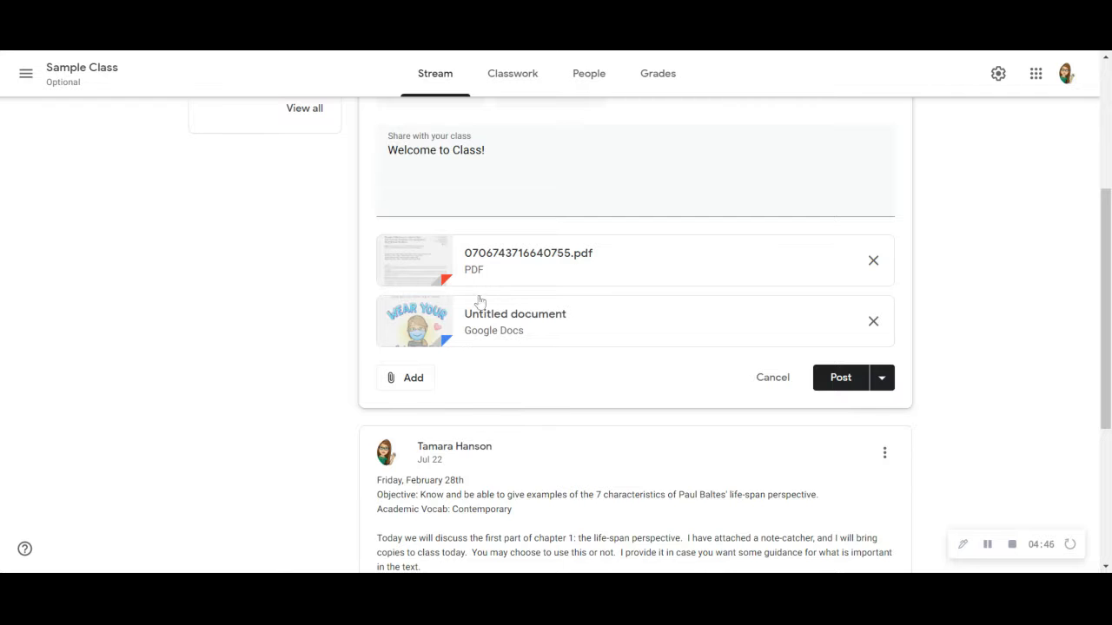
pyautogui.click(413, 379)
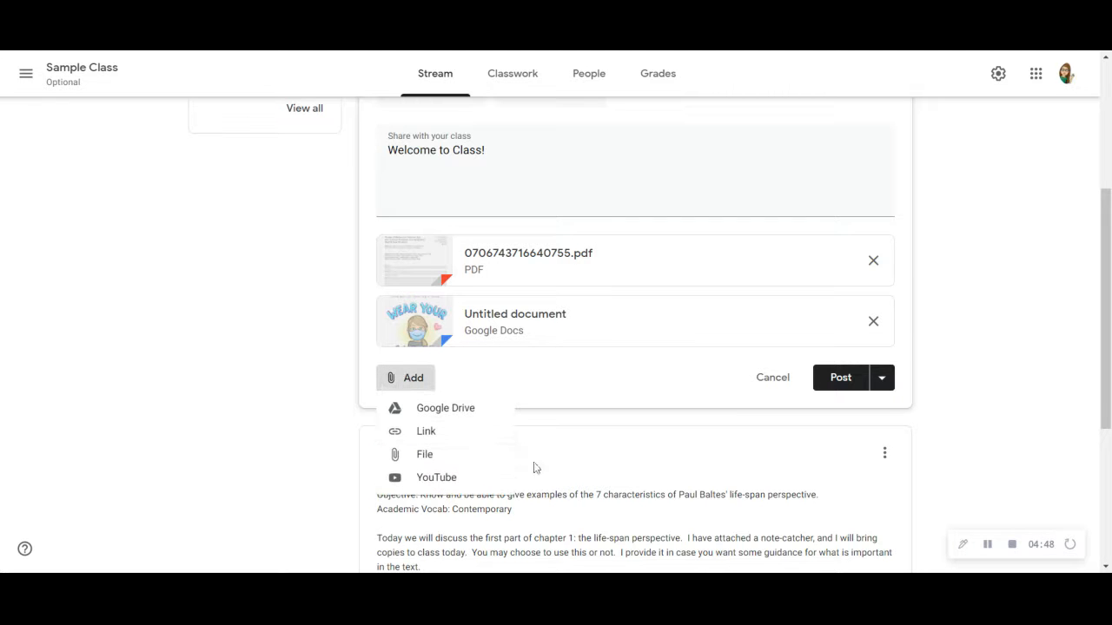
pyautogui.click(426, 435)
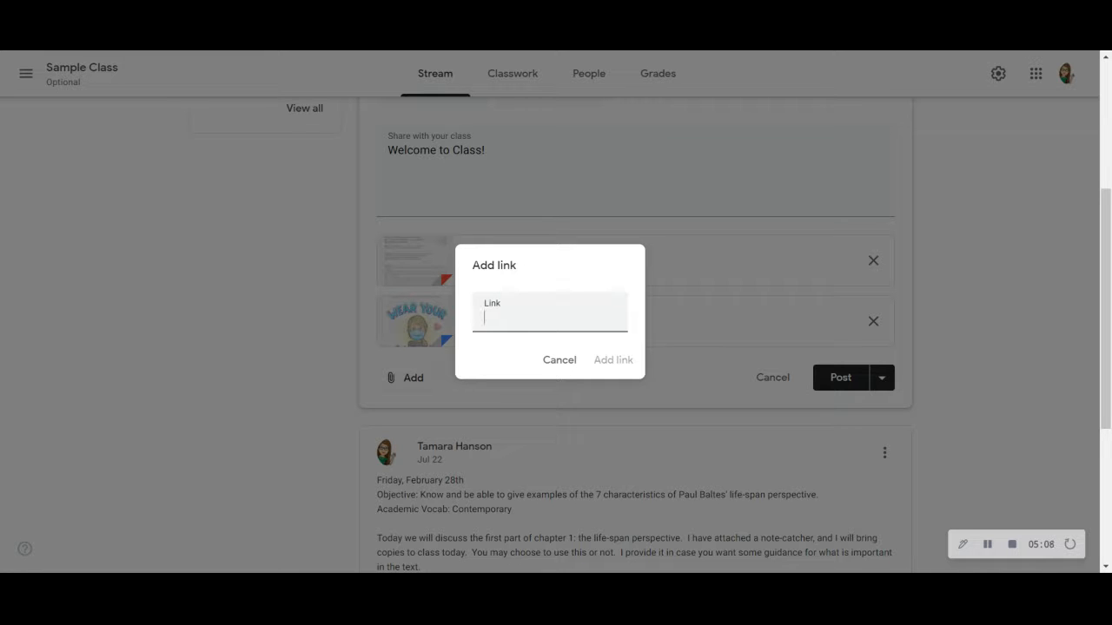
pyautogui.write('www.iowacentral.edu')
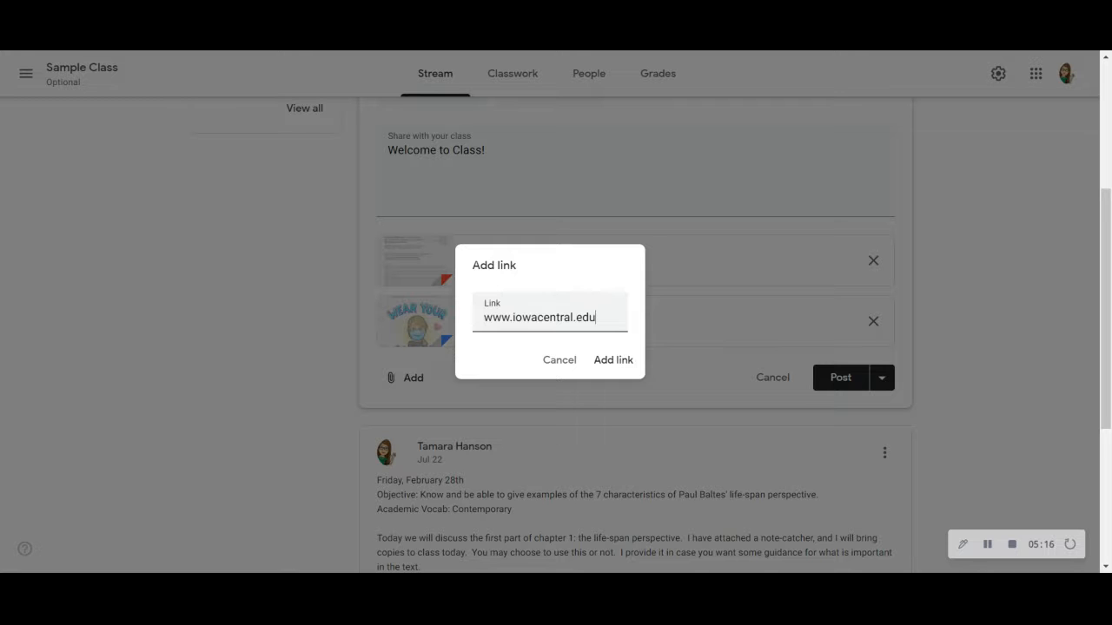
pyautogui.click(611, 363)
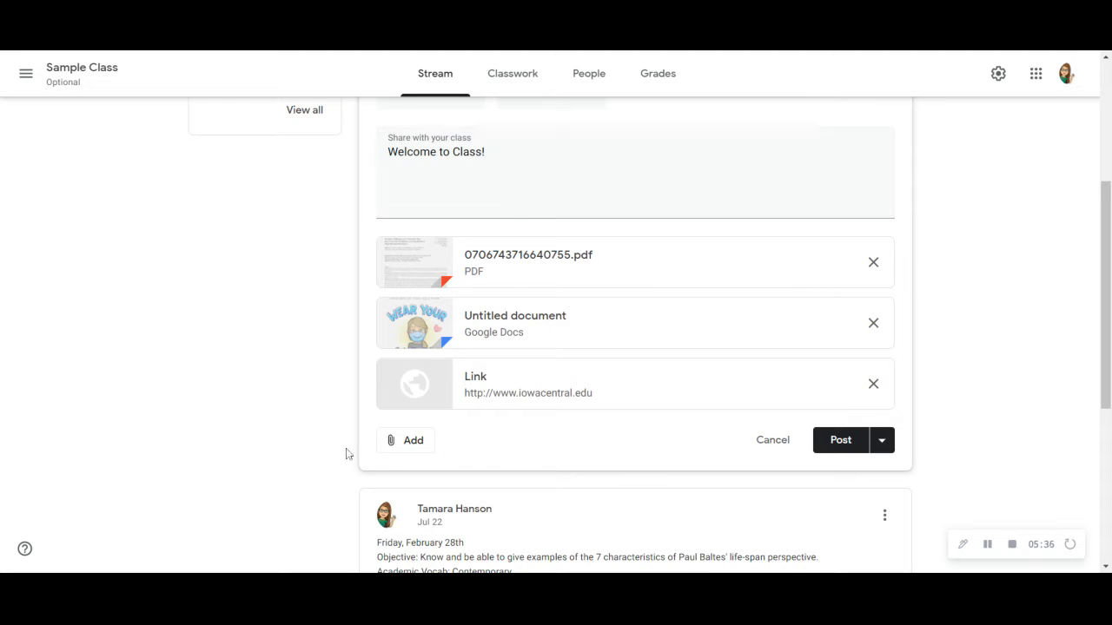
pyautogui.click(395, 440)
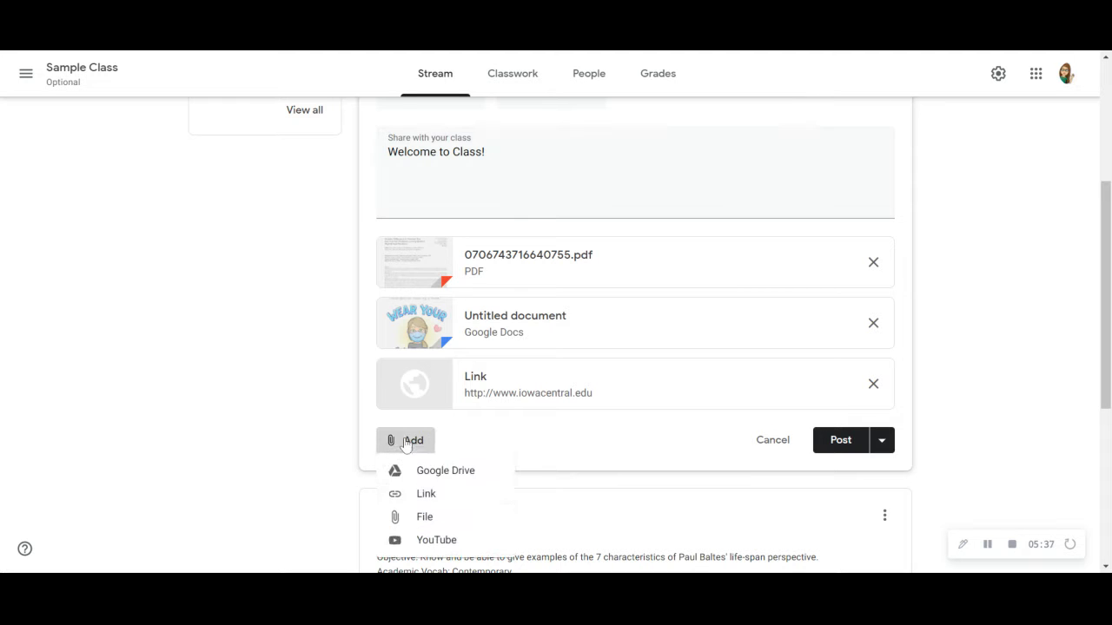
pyautogui.click(426, 495)
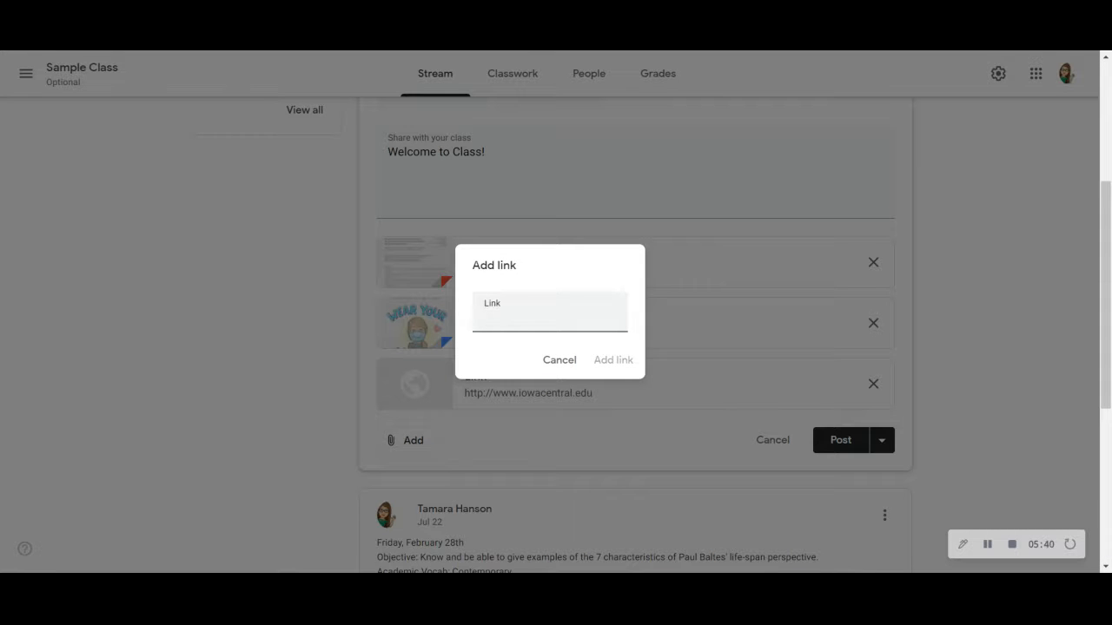
pyautogui.write('https://www.iowacentral.edu/')
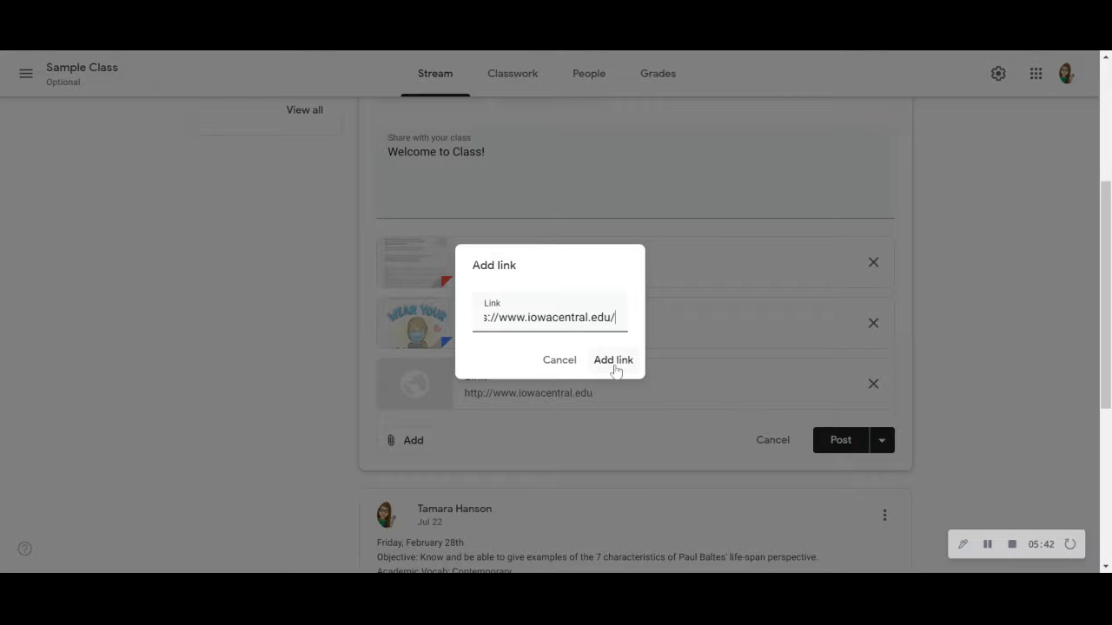
pyautogui.click(618, 360)
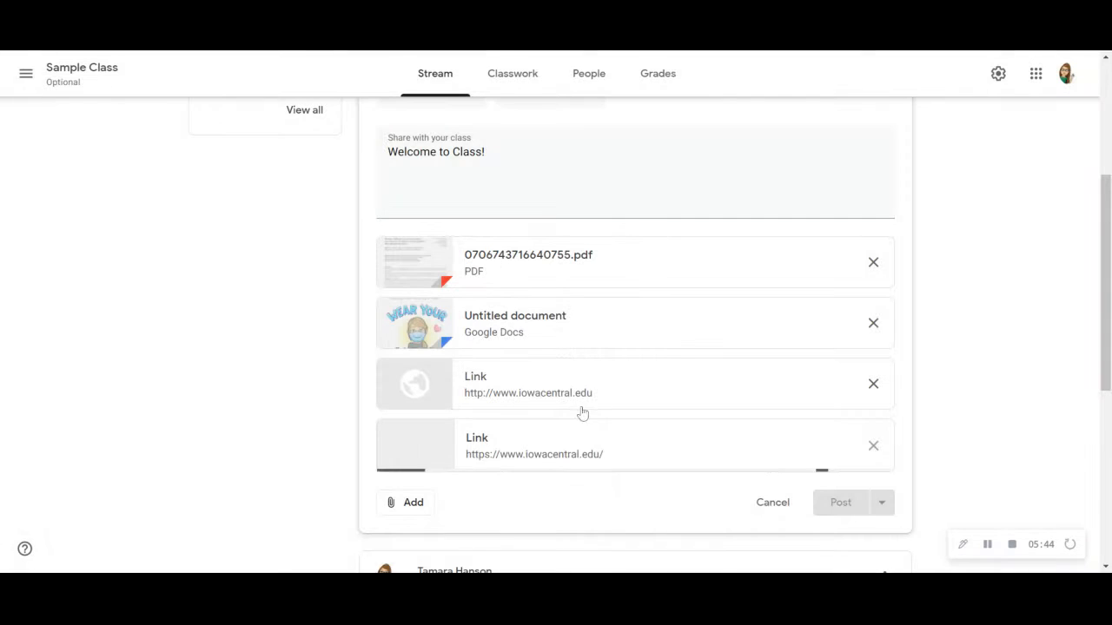
# Step: Attach the recent Word file "2020-21 Schedules - full page.docx" to the announcement as a file
pyautogui.scroll(-2, 983, 223)
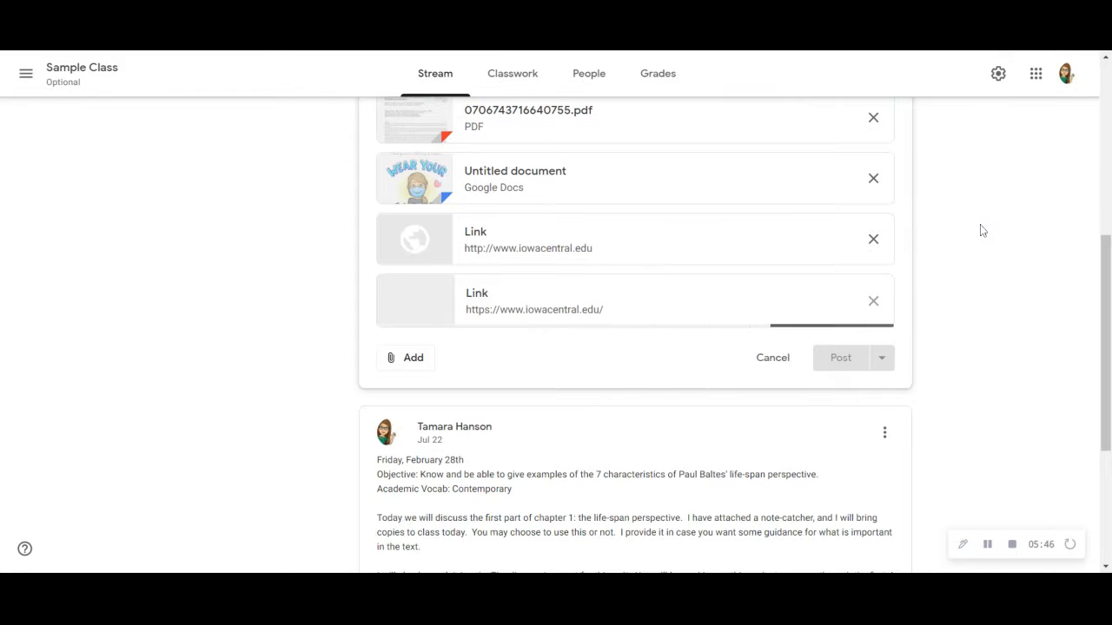
pyautogui.click(414, 358)
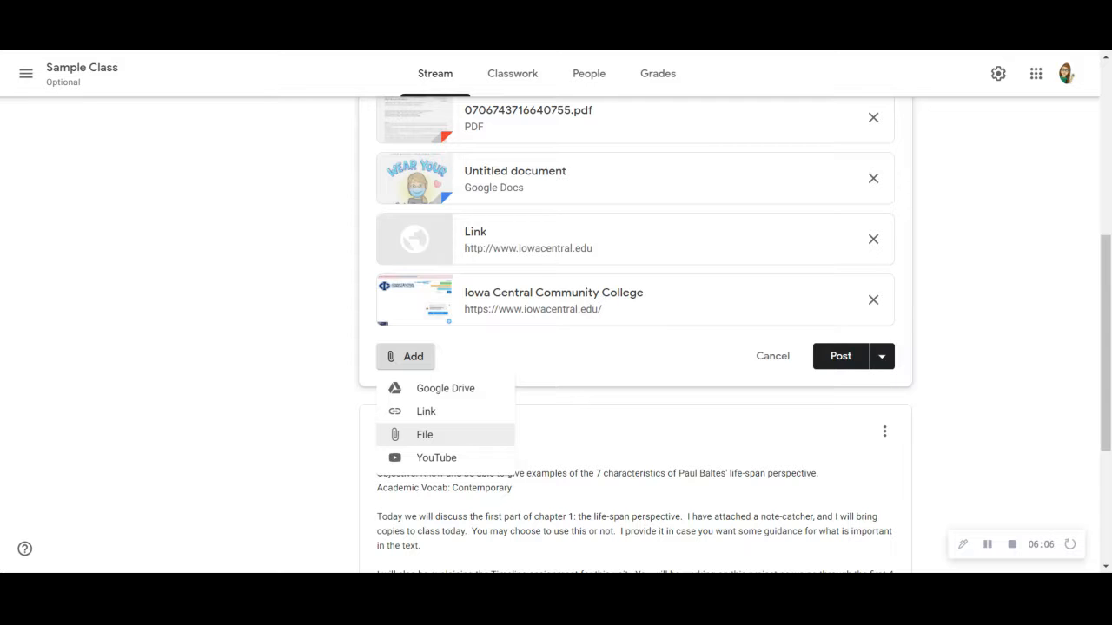
pyautogui.click(429, 439)
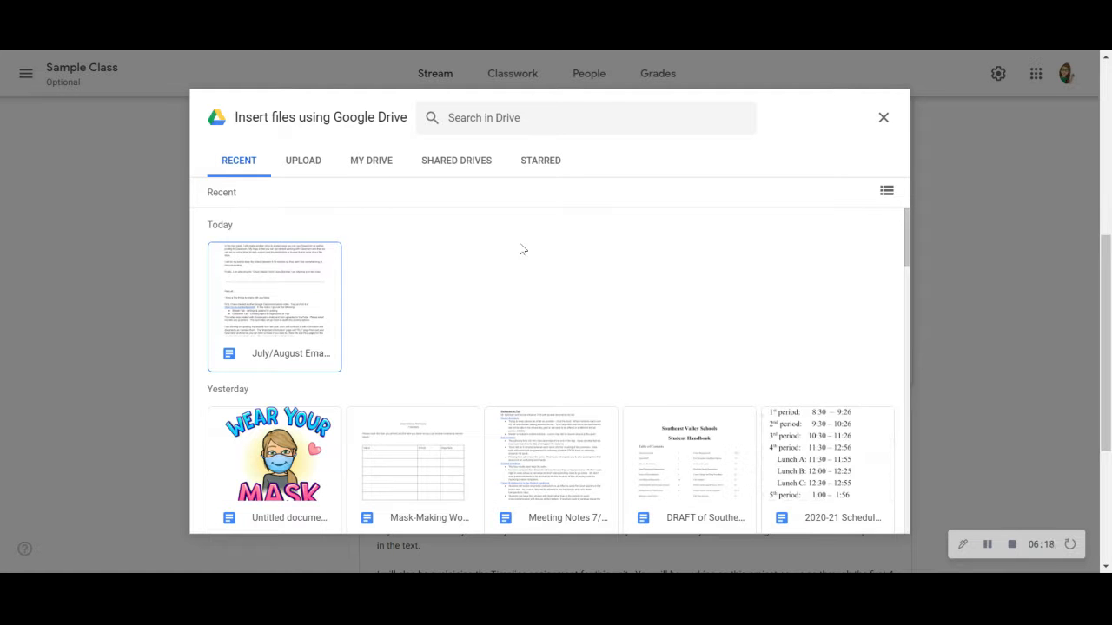
pyautogui.scroll(-1, 534, 287)
pyautogui.scroll(-6, 535, 287)
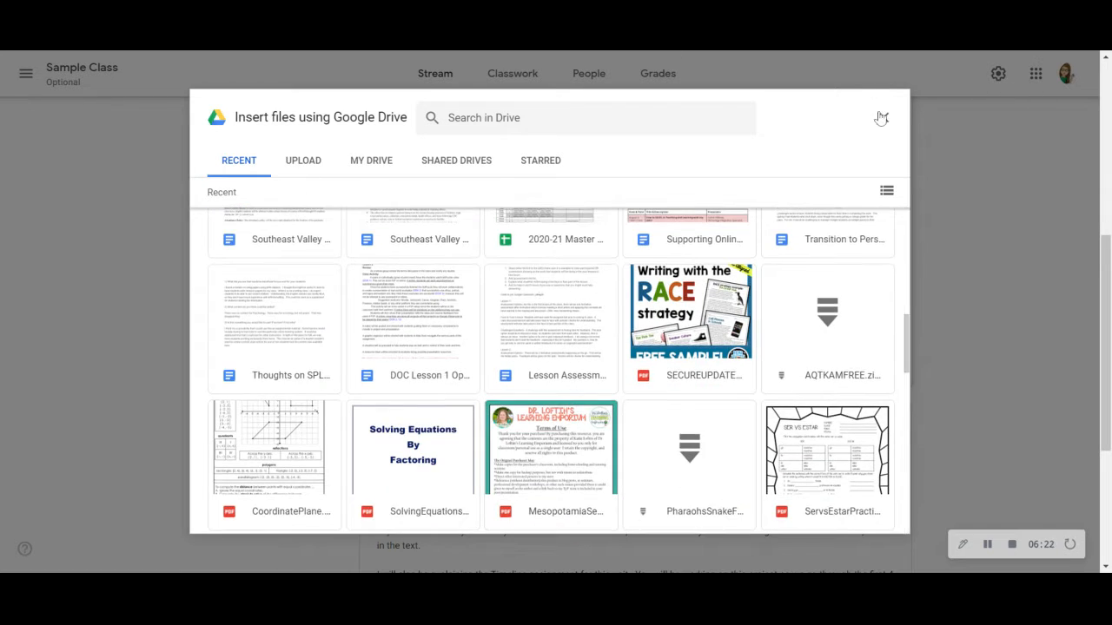
pyautogui.scroll(-3, 485, 374)
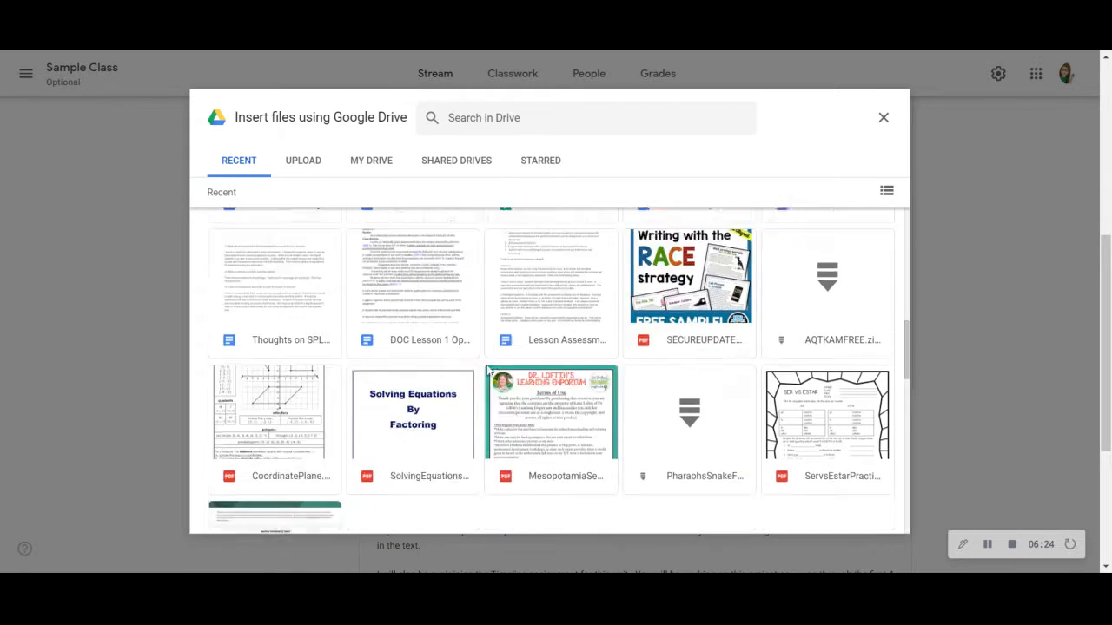
pyautogui.scroll(3, 491, 363)
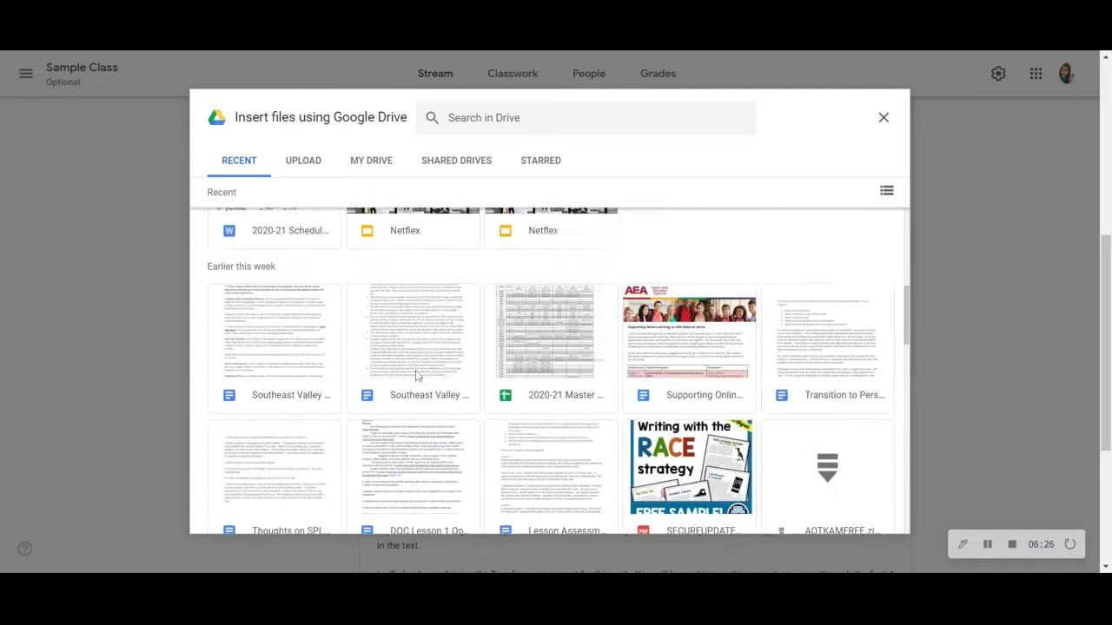
pyautogui.scroll(3, 424, 276)
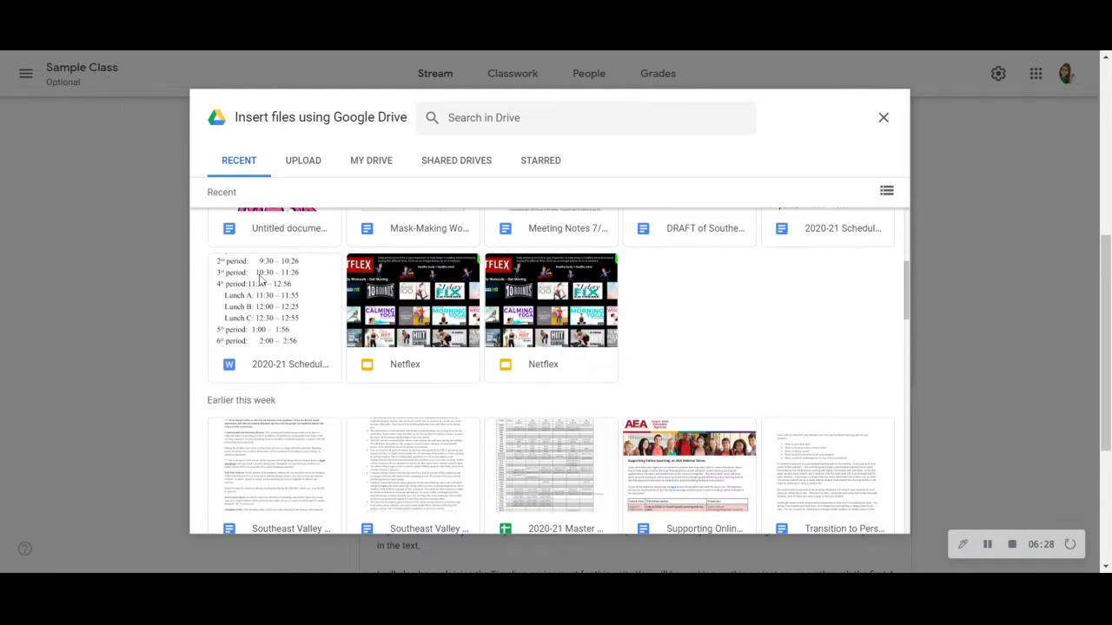
pyautogui.click(269, 298)
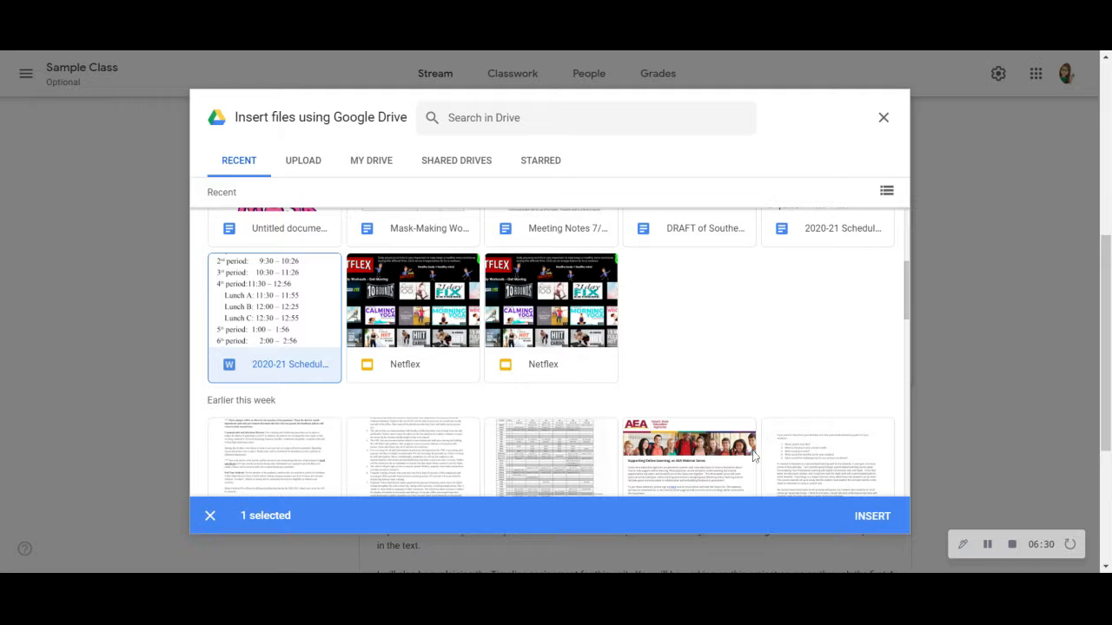
pyautogui.click(870, 519)
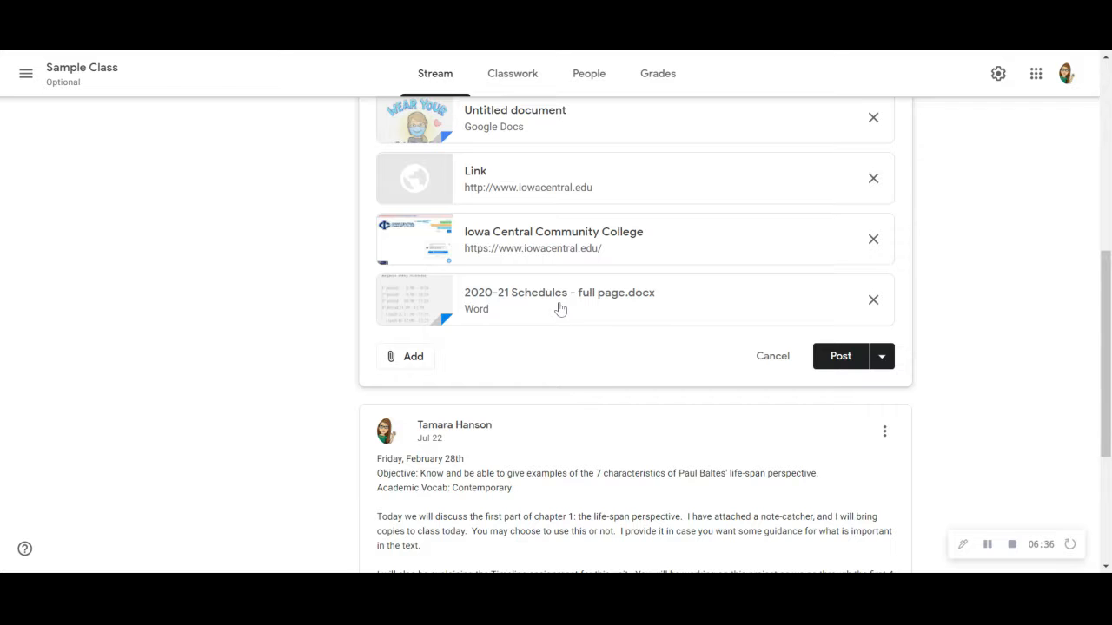
pyautogui.click(414, 357)
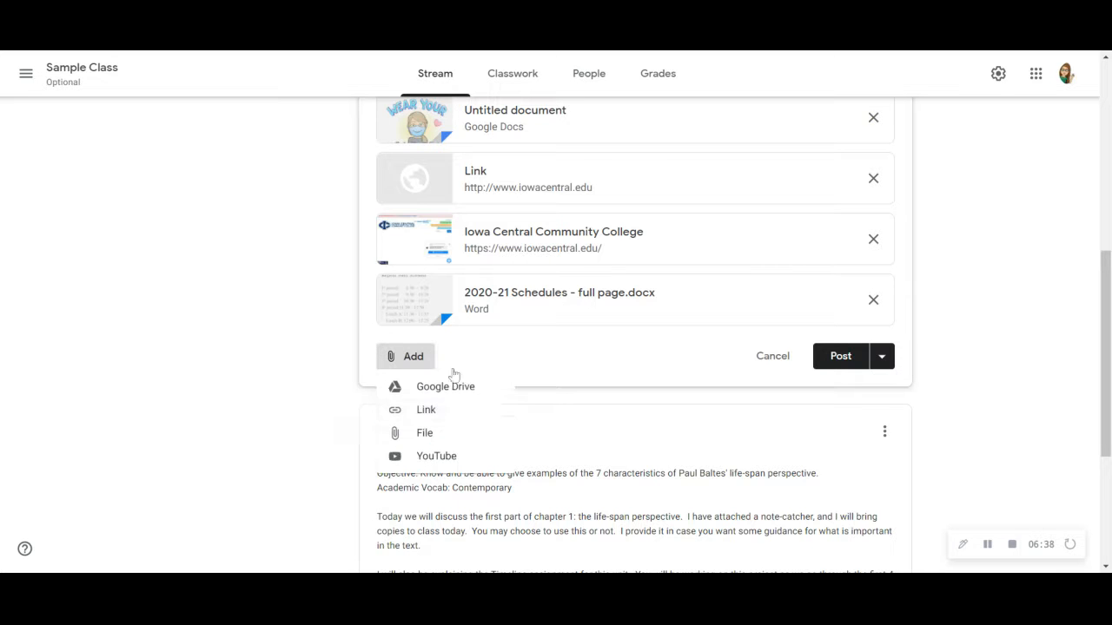
pyautogui.click(468, 468)
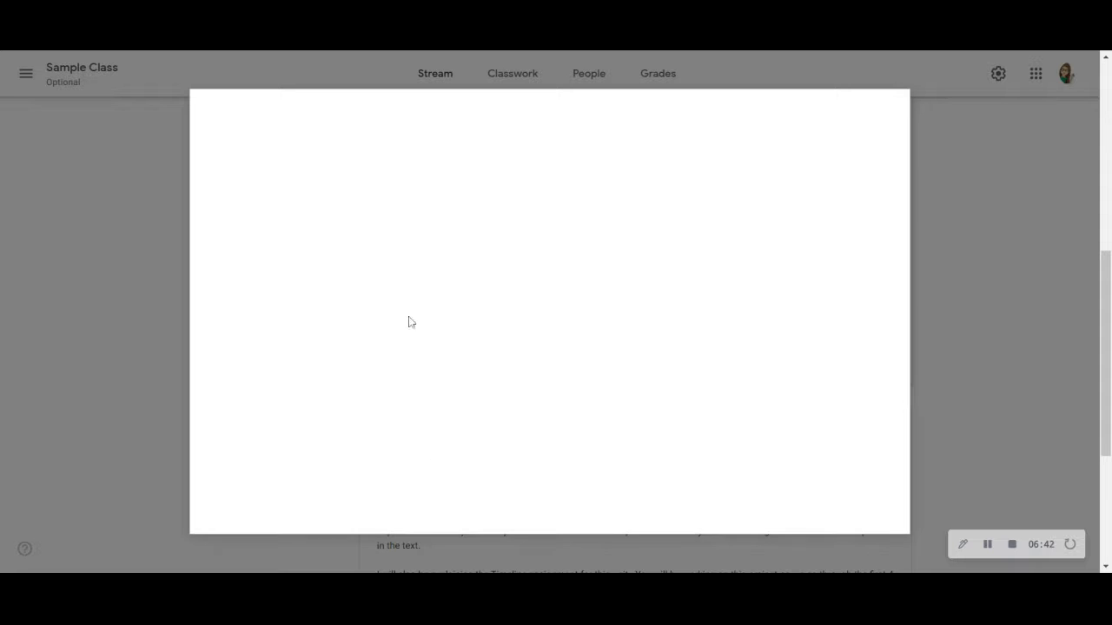
pyautogui.click(581, 300)
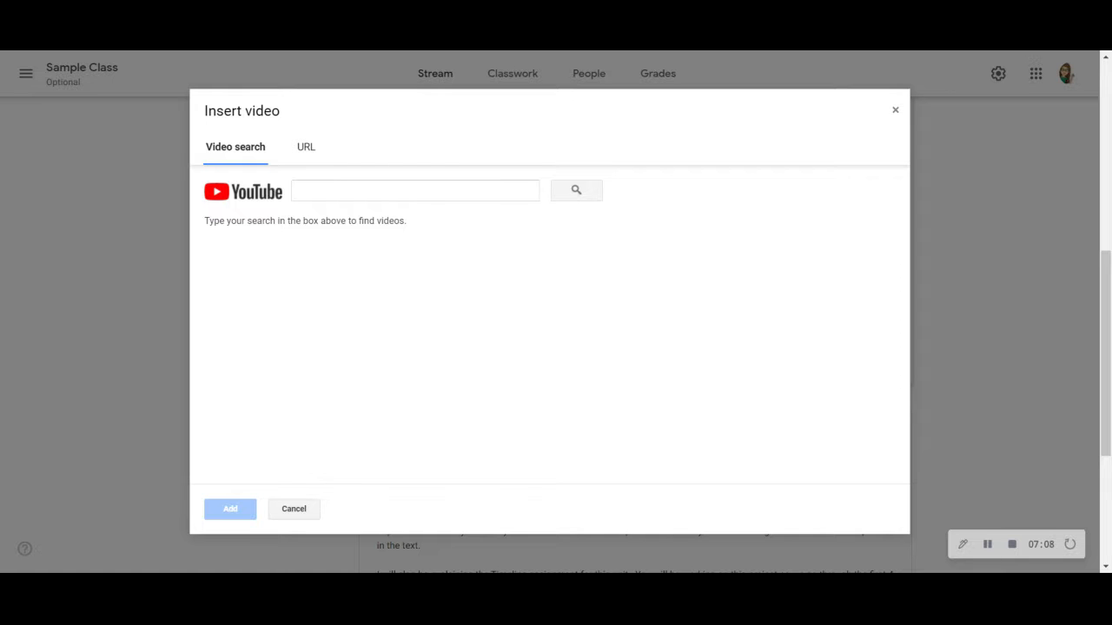
pyautogui.click(356, 191)
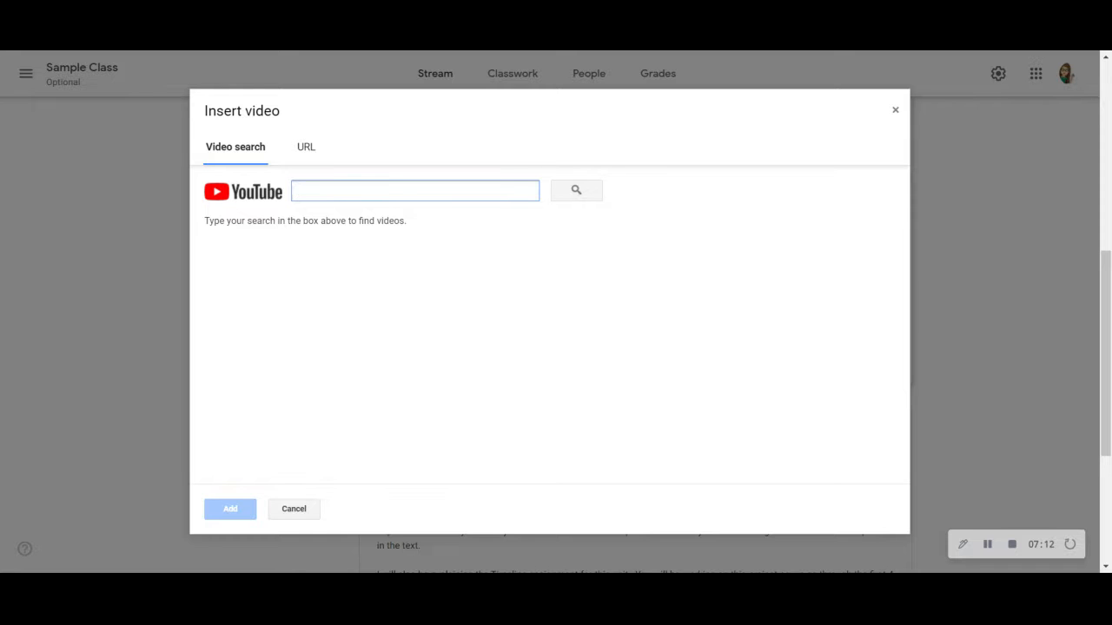
pyautogui.write('https://youtu.be/9ps8gjodp90')
pyautogui.click(582, 193)
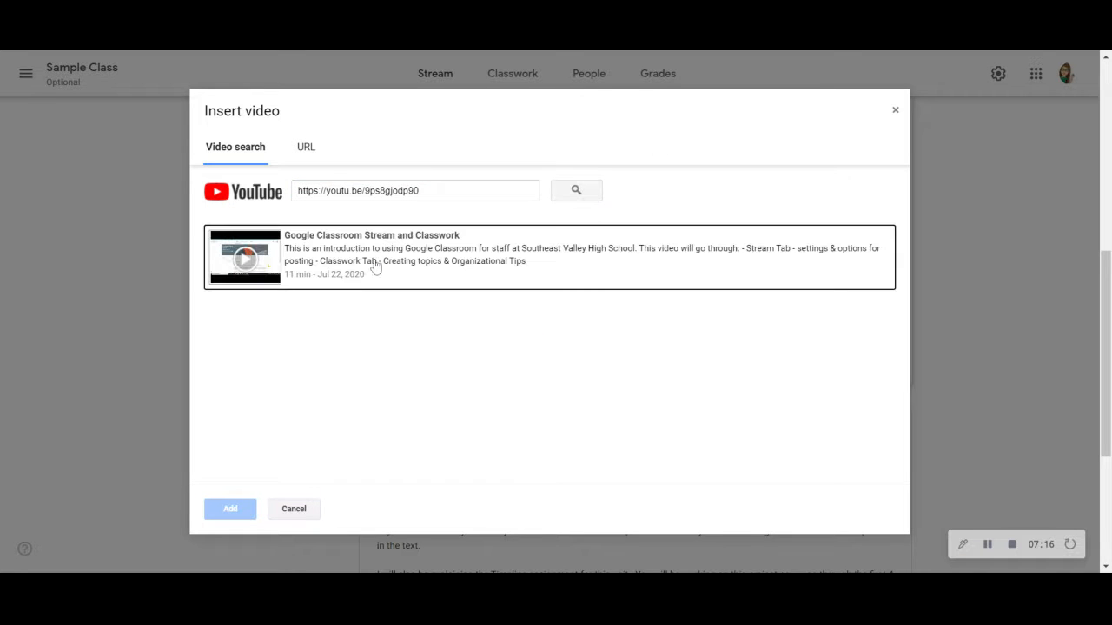
pyautogui.click(377, 265)
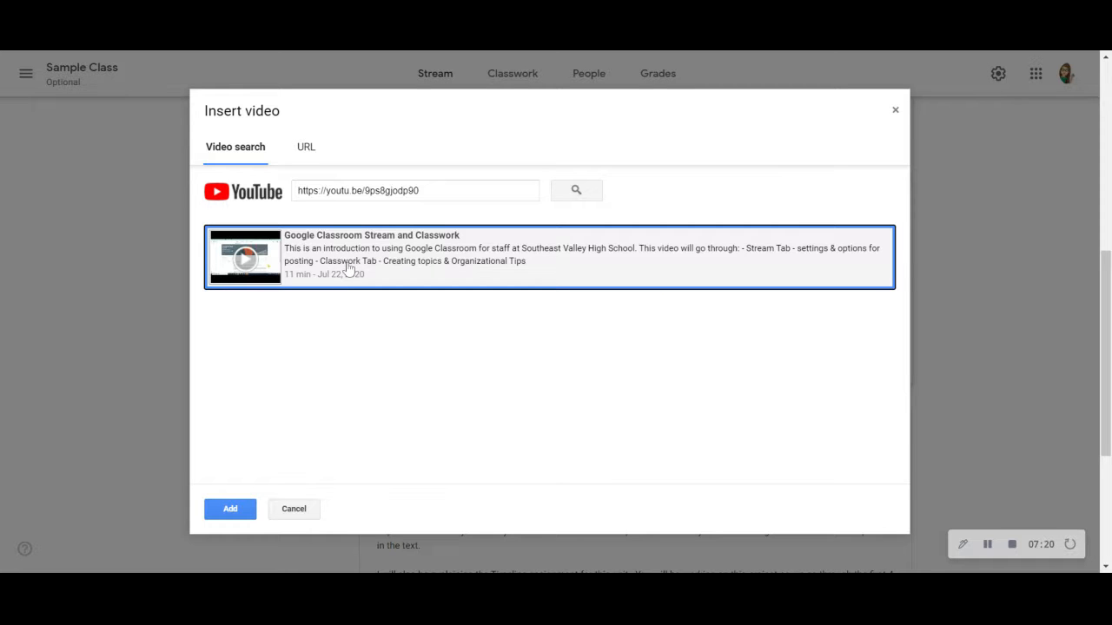
pyautogui.click(227, 509)
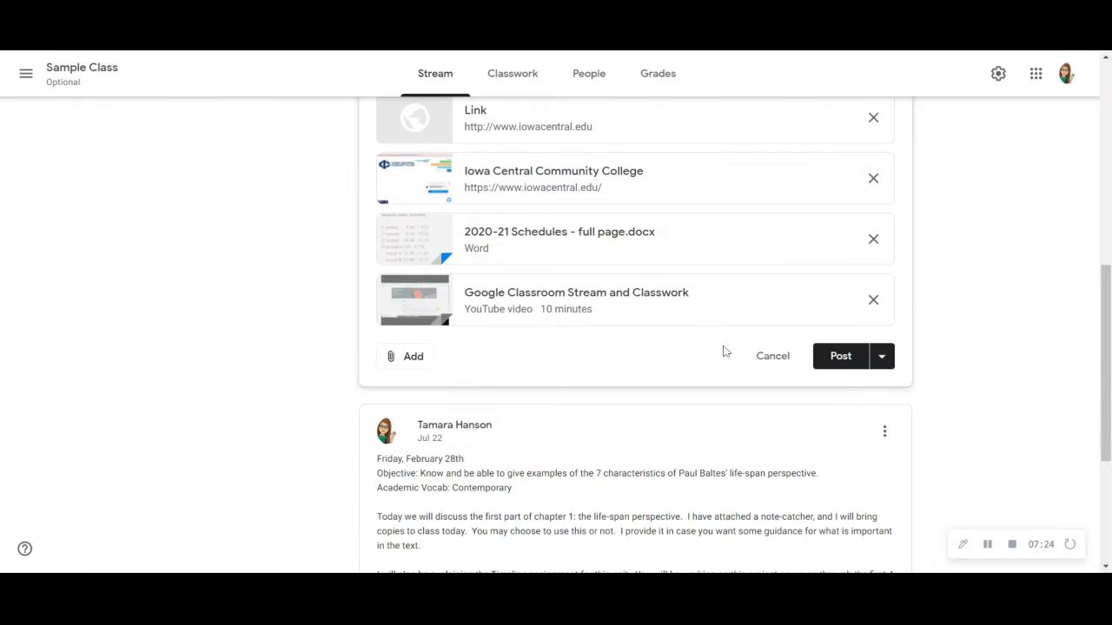
# Step: Search YouTube for "Developmental Psychology" from the announcement's video attachment option, look through the videos, and close the search without adding one
pyautogui.click(410, 357)
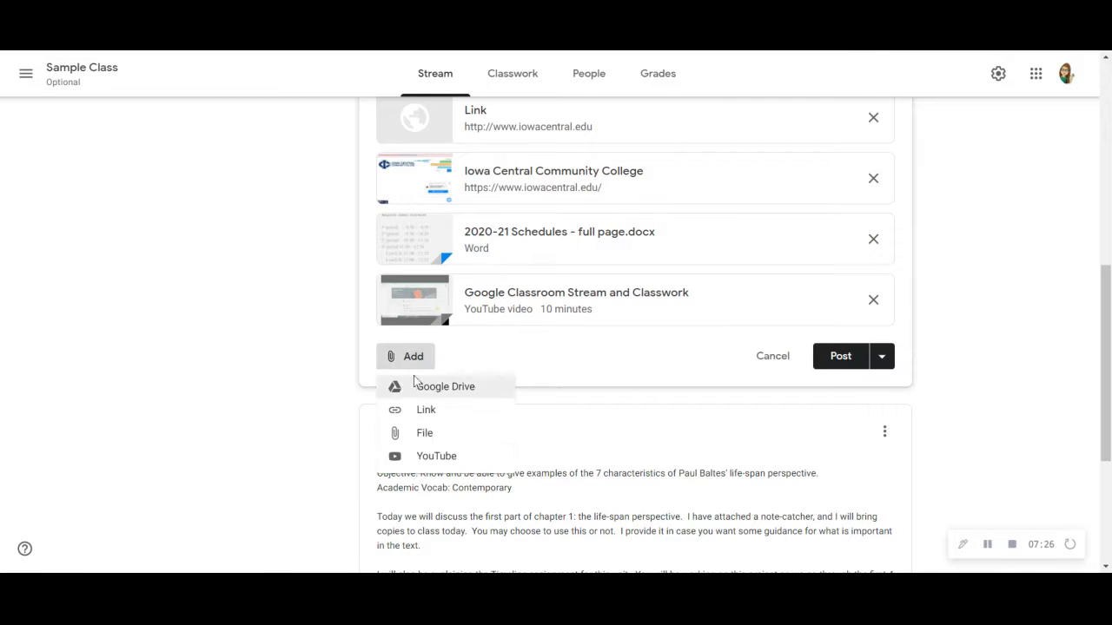
pyautogui.click(436, 458)
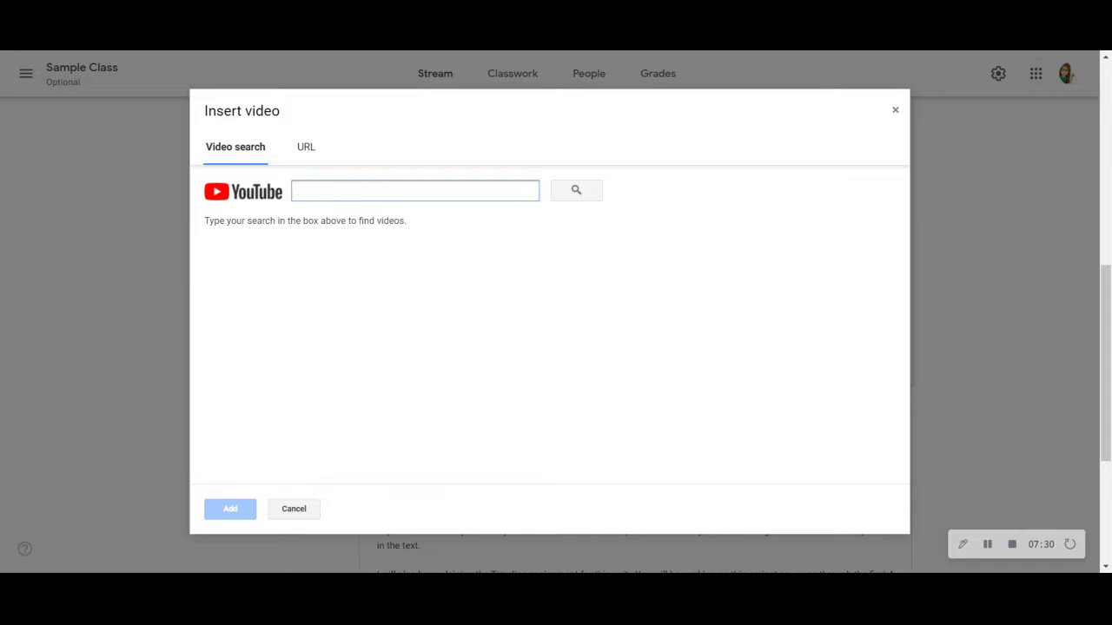
pyautogui.write('Developmental Psychology')
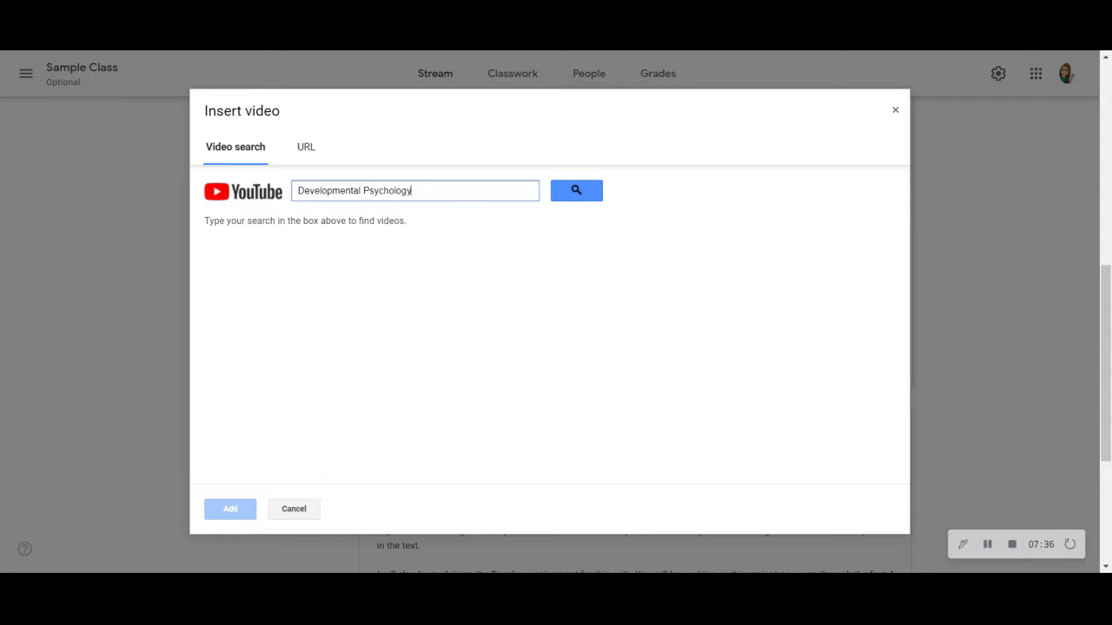
pyautogui.click(590, 191)
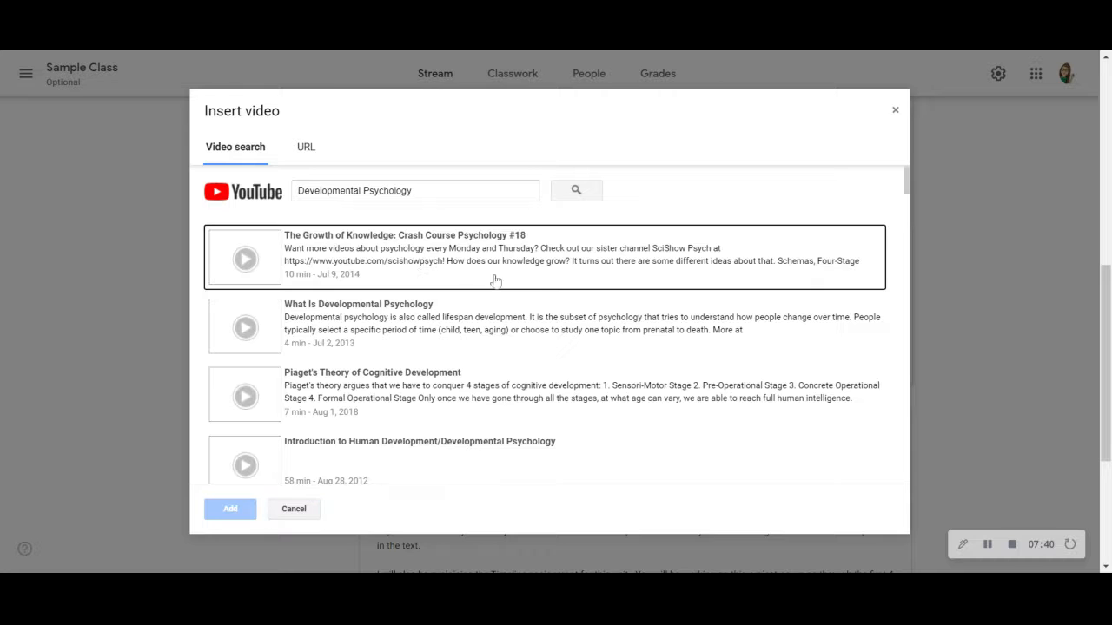
pyautogui.scroll(-3, 504, 278)
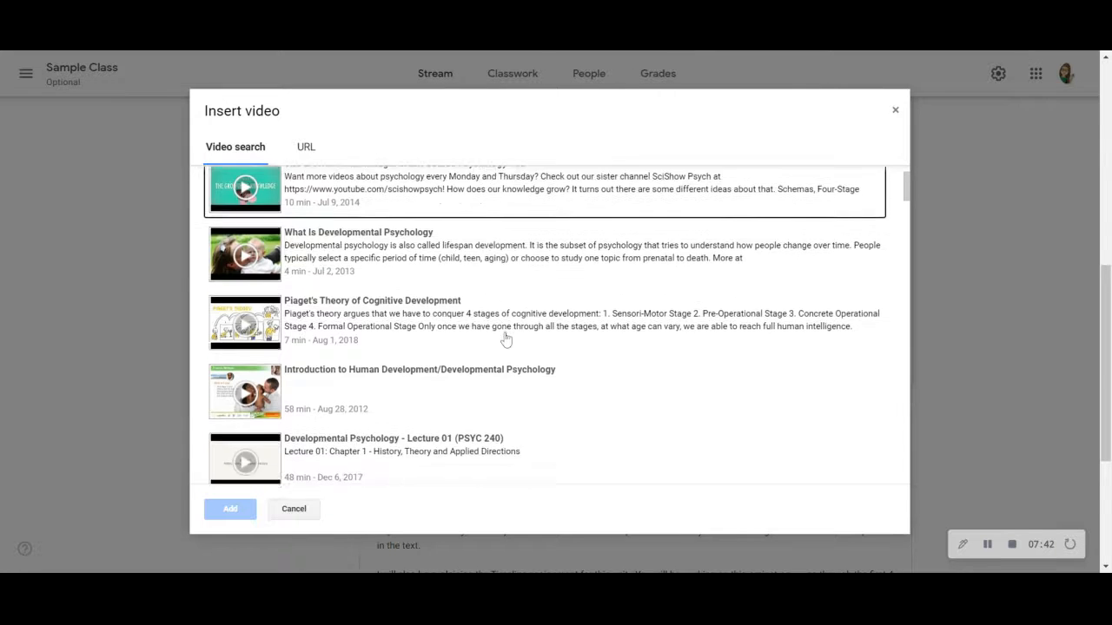
pyautogui.scroll(-5, 506, 339)
pyautogui.scroll(6, 506, 338)
pyautogui.scroll(2, 506, 338)
pyautogui.scroll(-3, 504, 365)
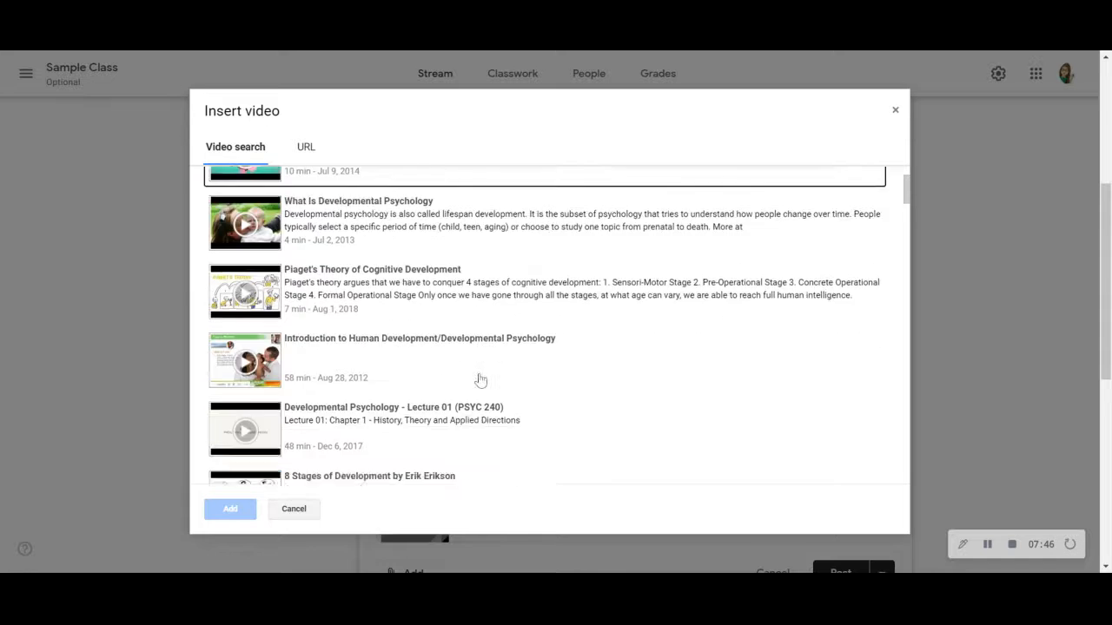
pyautogui.scroll(-1, 480, 382)
pyautogui.scroll(4, 521, 391)
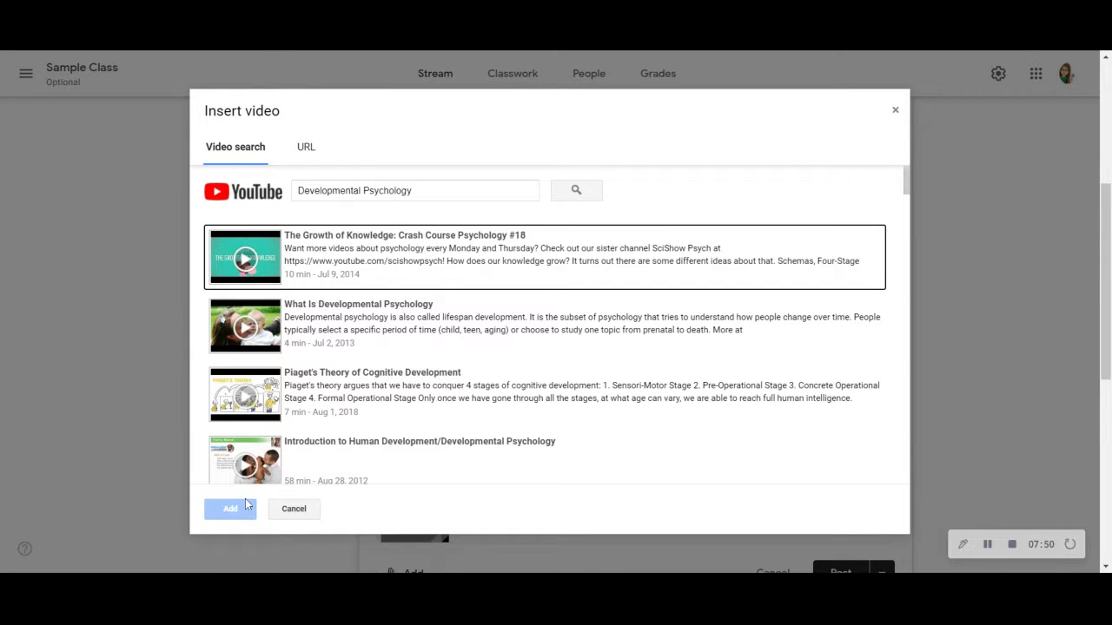
pyautogui.click(282, 510)
# Step: Open the announcement's YouTube attachment option for inserting a video by URL and close it without adding one
pyautogui.scroll(-2, 409, 388)
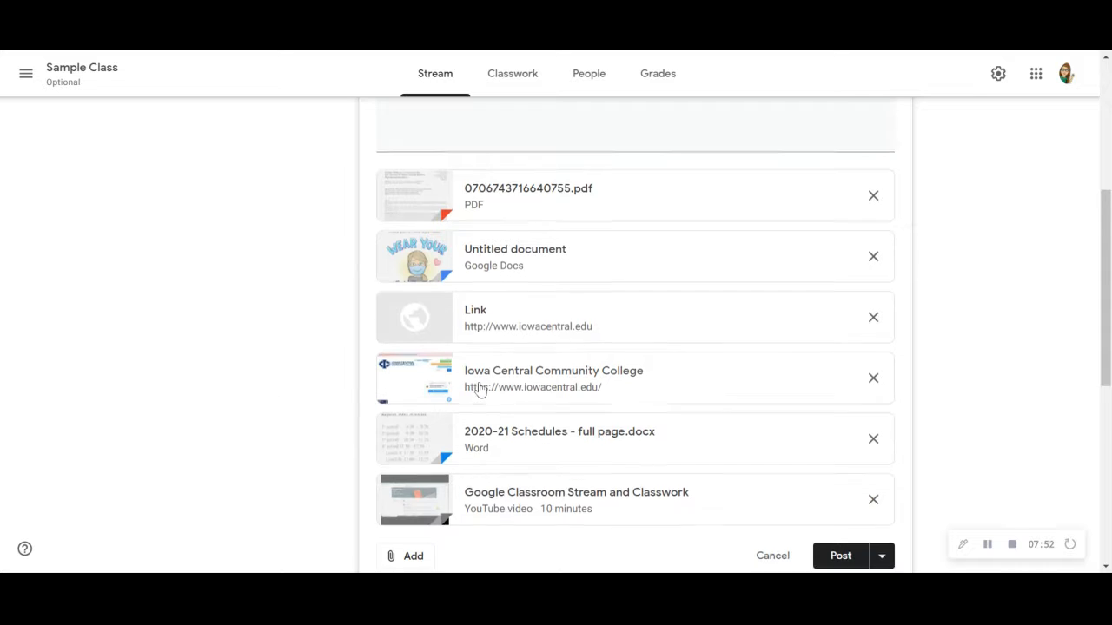
pyautogui.click(396, 423)
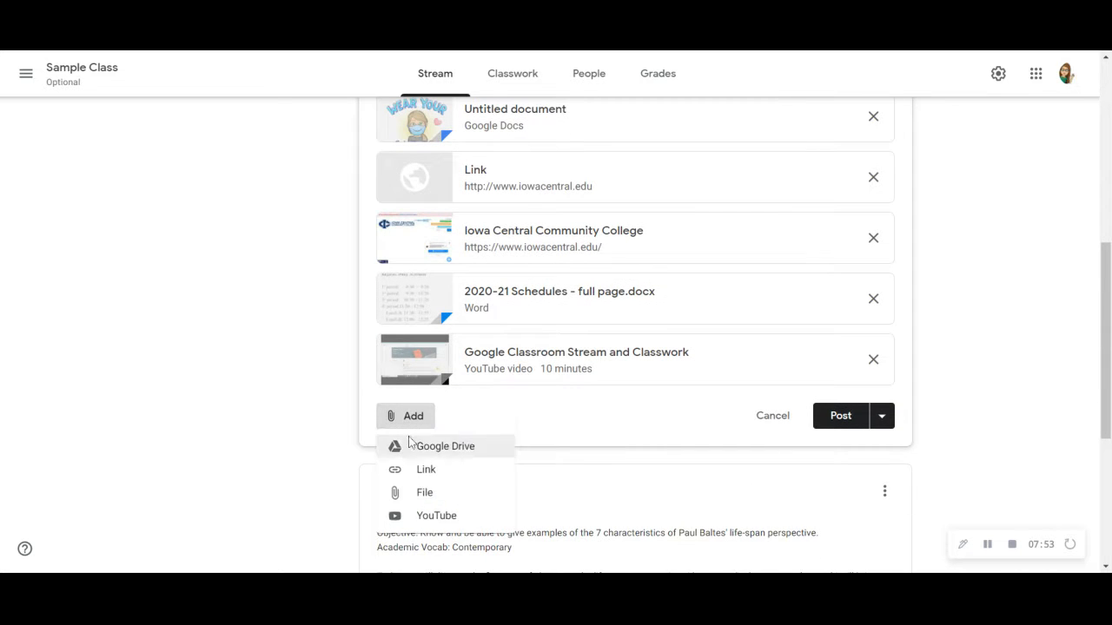
pyautogui.click(435, 517)
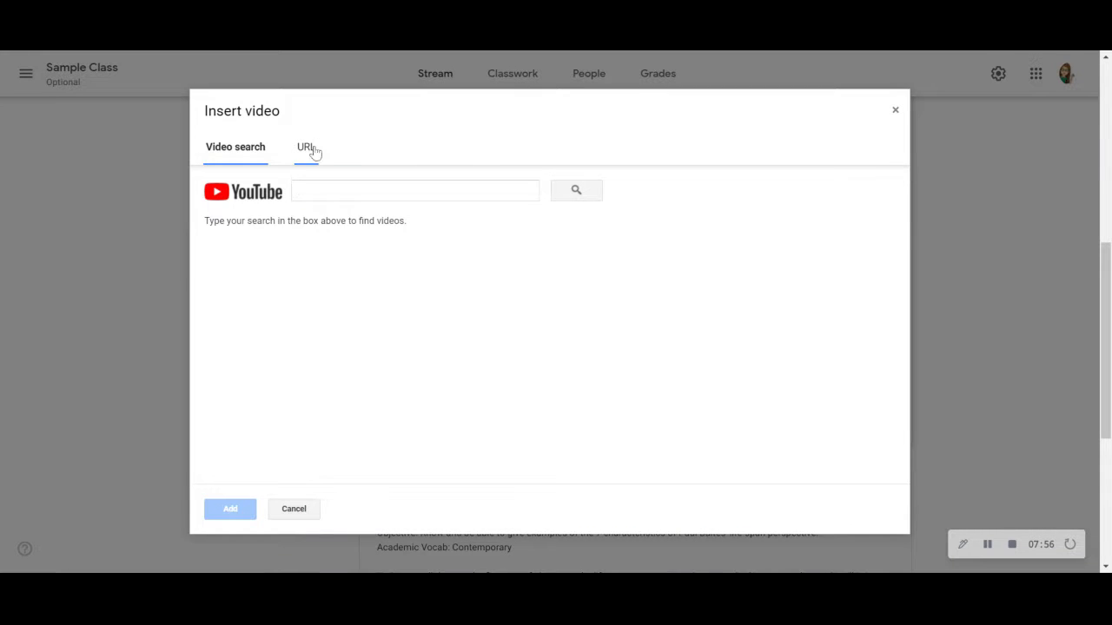
pyautogui.click(312, 149)
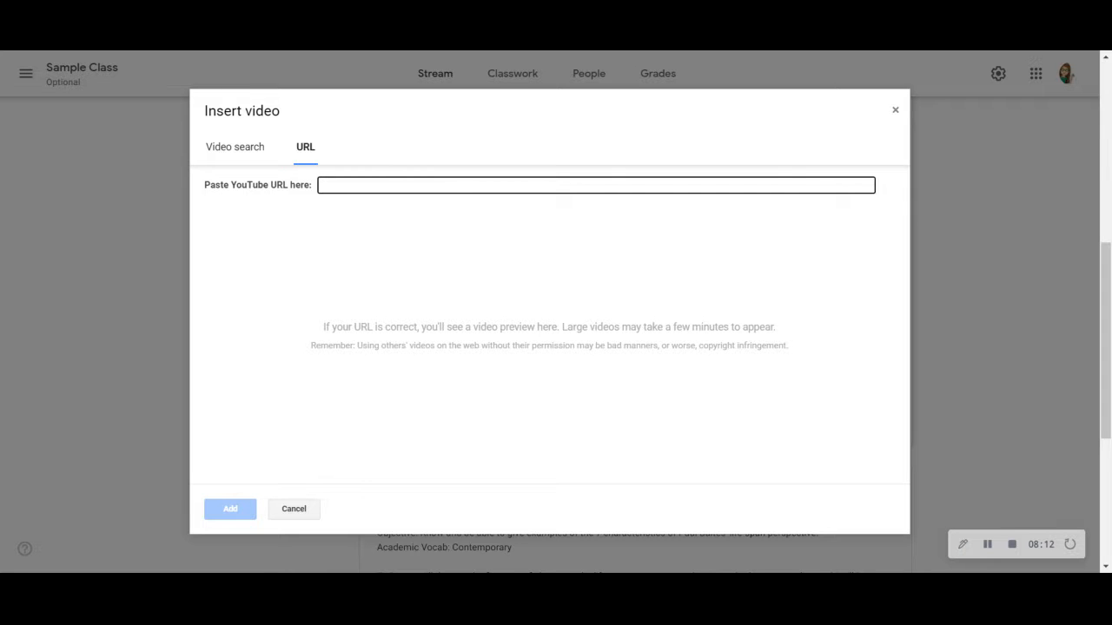
pyautogui.click(304, 515)
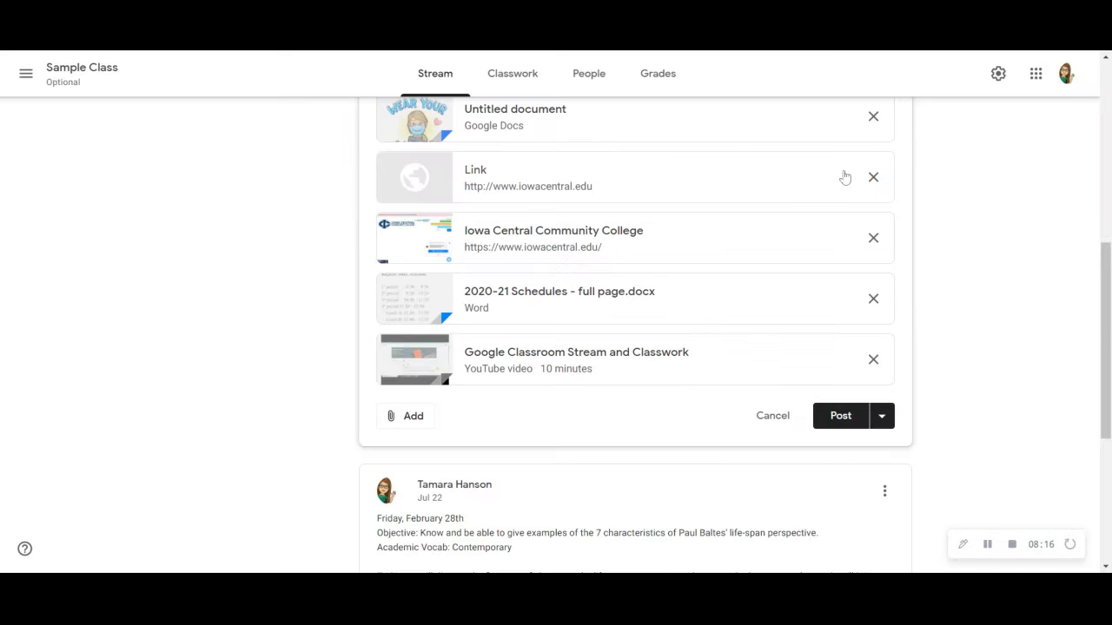
pyautogui.scroll(-1, 950, 274)
pyautogui.scroll(3, 950, 275)
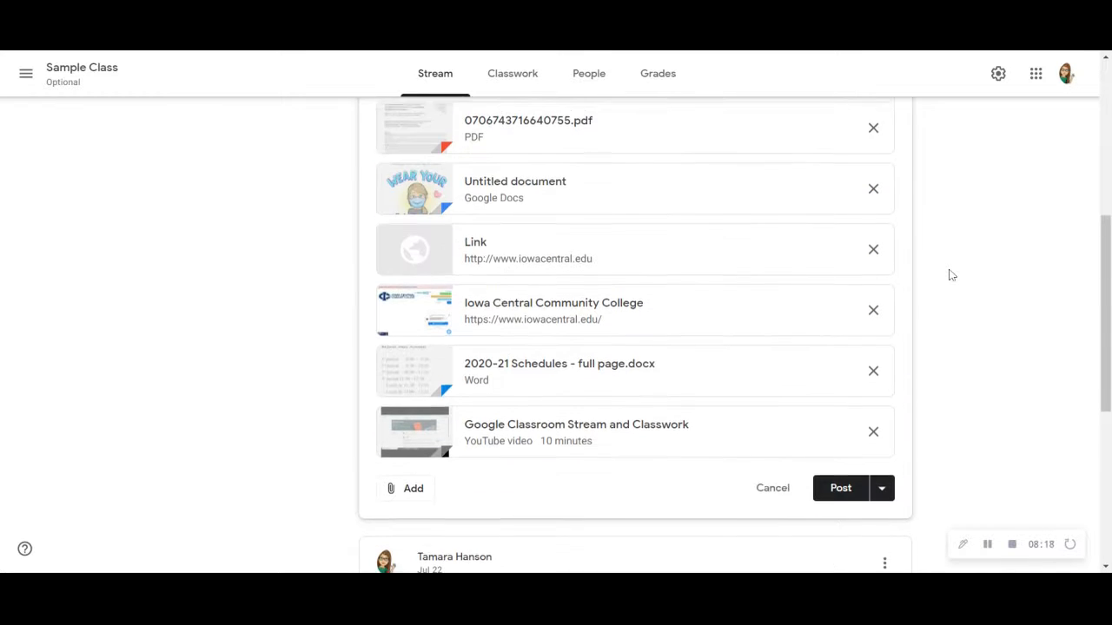
pyautogui.scroll(-1, 950, 275)
pyautogui.scroll(-2, 693, 278)
pyautogui.scroll(4, 613, 252)
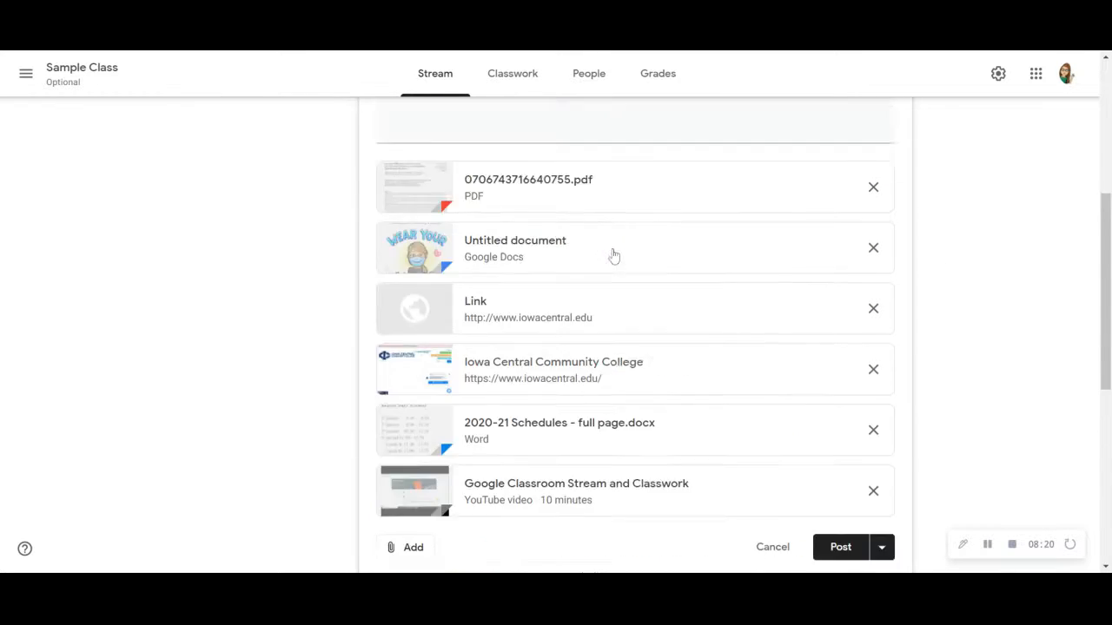
# Step: Try scheduling the announcement for Aug 1, 2020 at 8:00 AM and cancel the scheduling
pyautogui.scroll(-5, 921, 278)
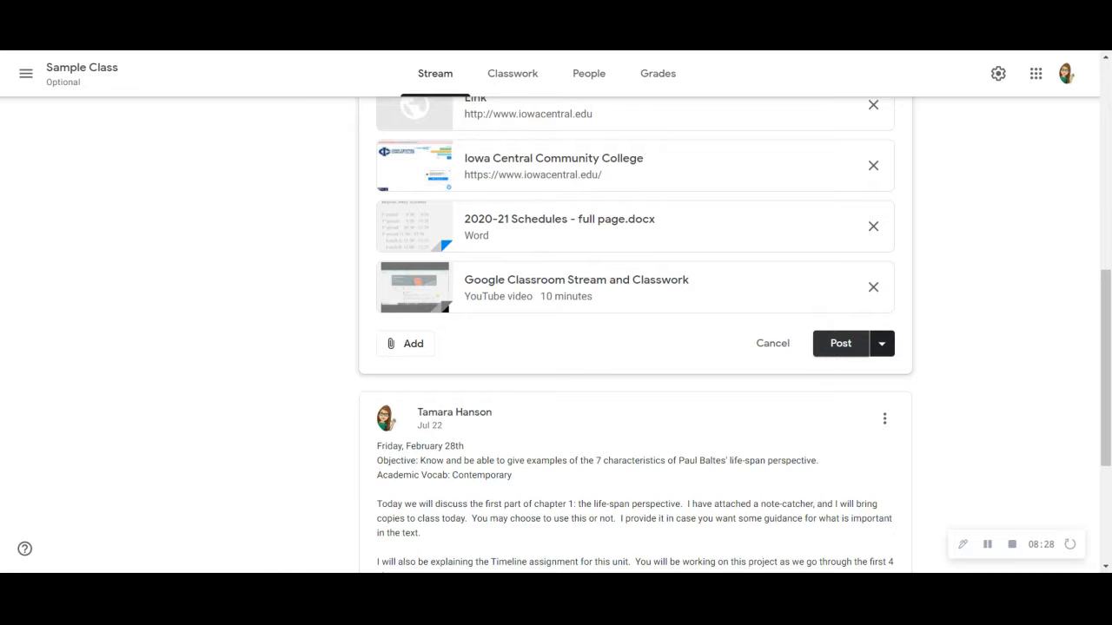
pyautogui.click(888, 350)
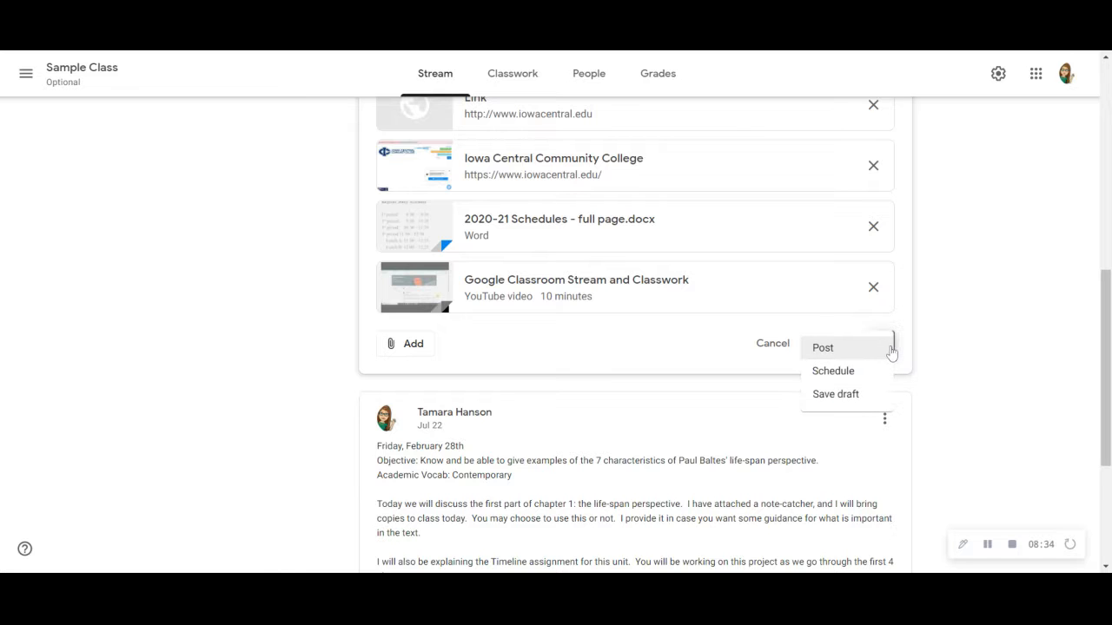
pyautogui.click(847, 372)
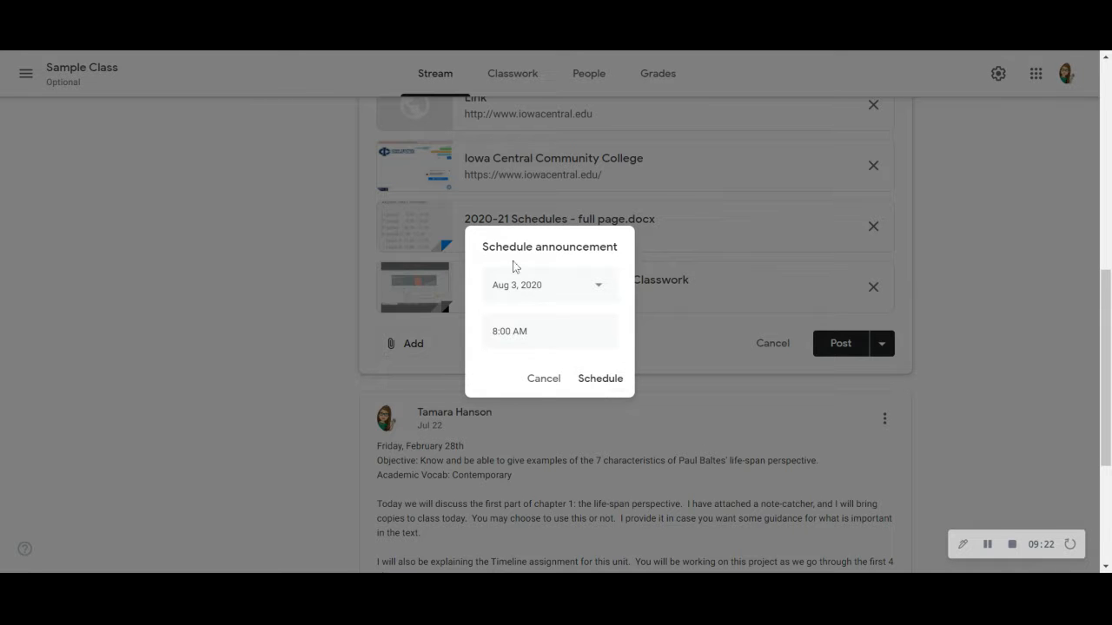
pyautogui.click(546, 301)
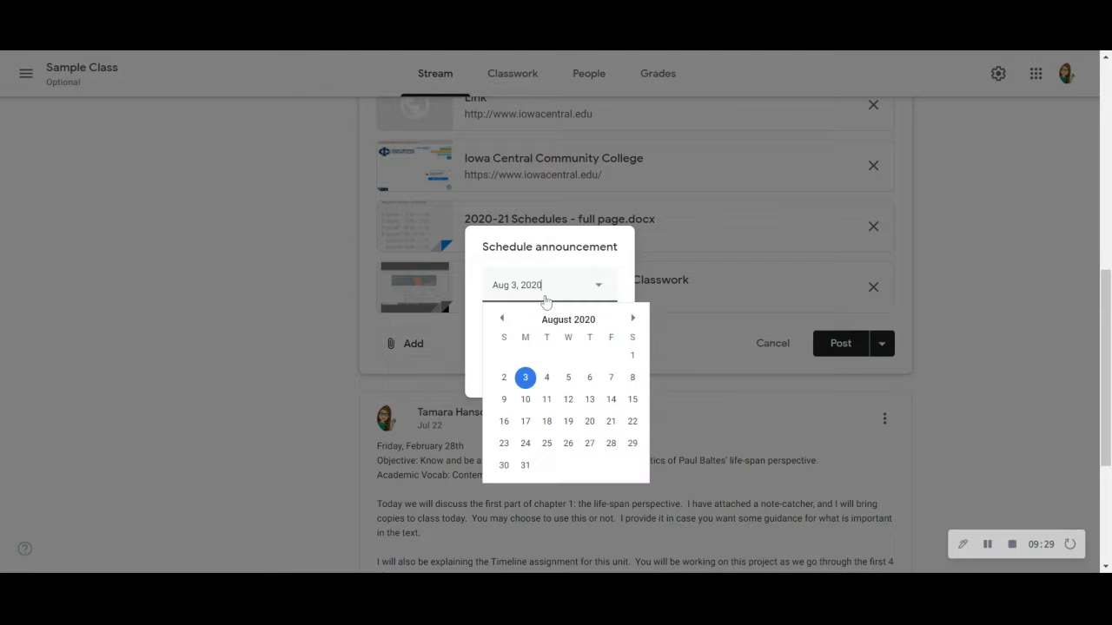
pyautogui.click(631, 359)
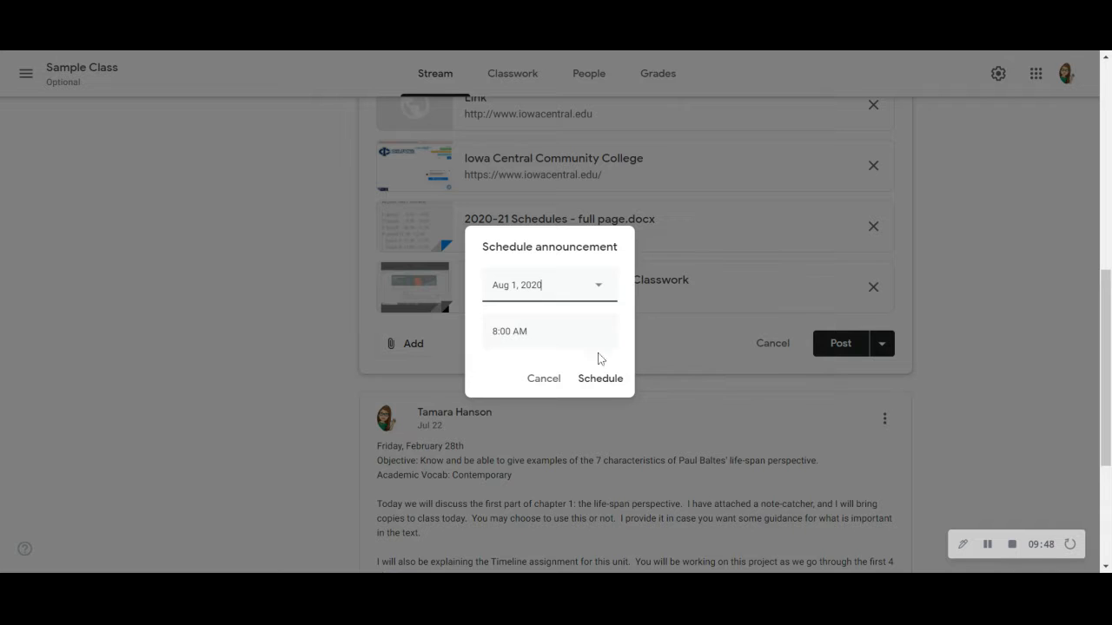
pyautogui.click(547, 383)
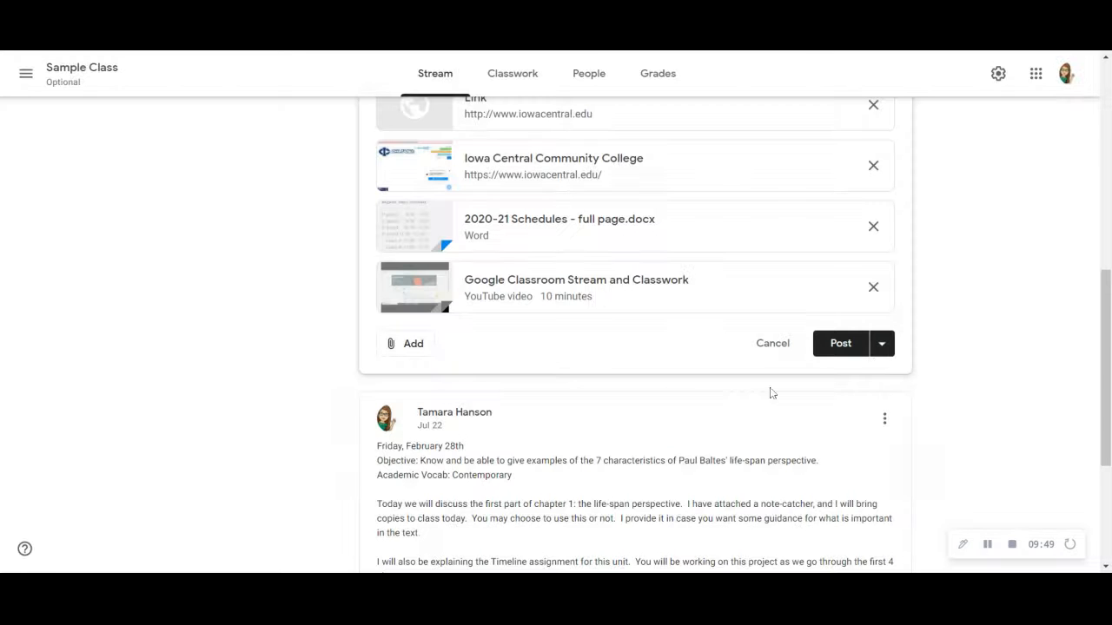
# Step: Save the announcement as a draft, letting Classroom copy "2020-21 Schedules - full page.docx" to Drive and attach the copy
pyautogui.click(881, 343)
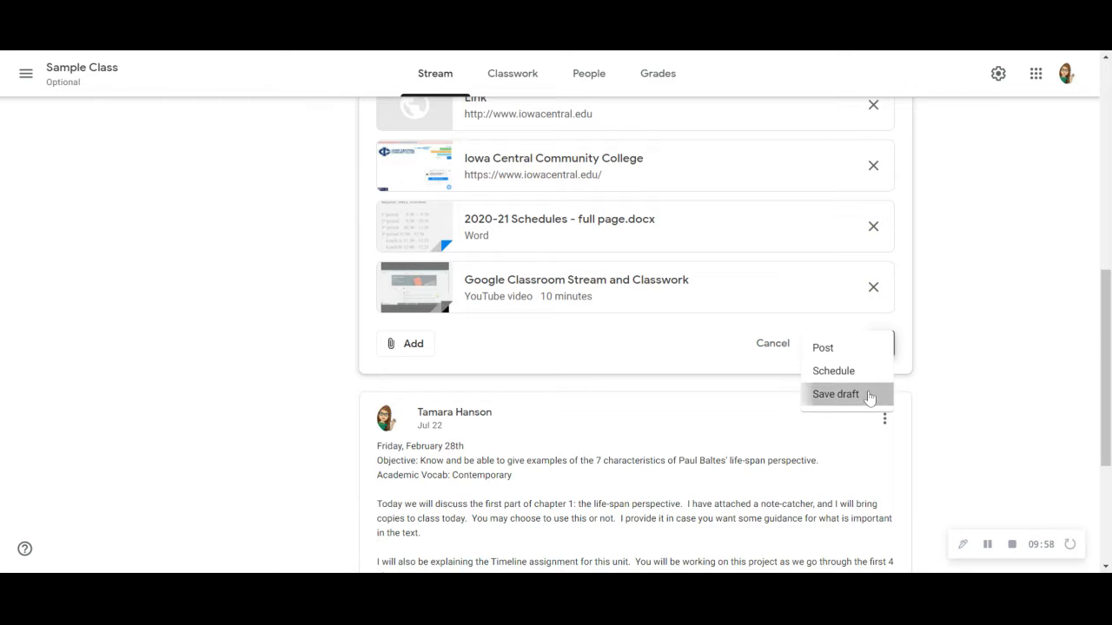
pyautogui.click(869, 393)
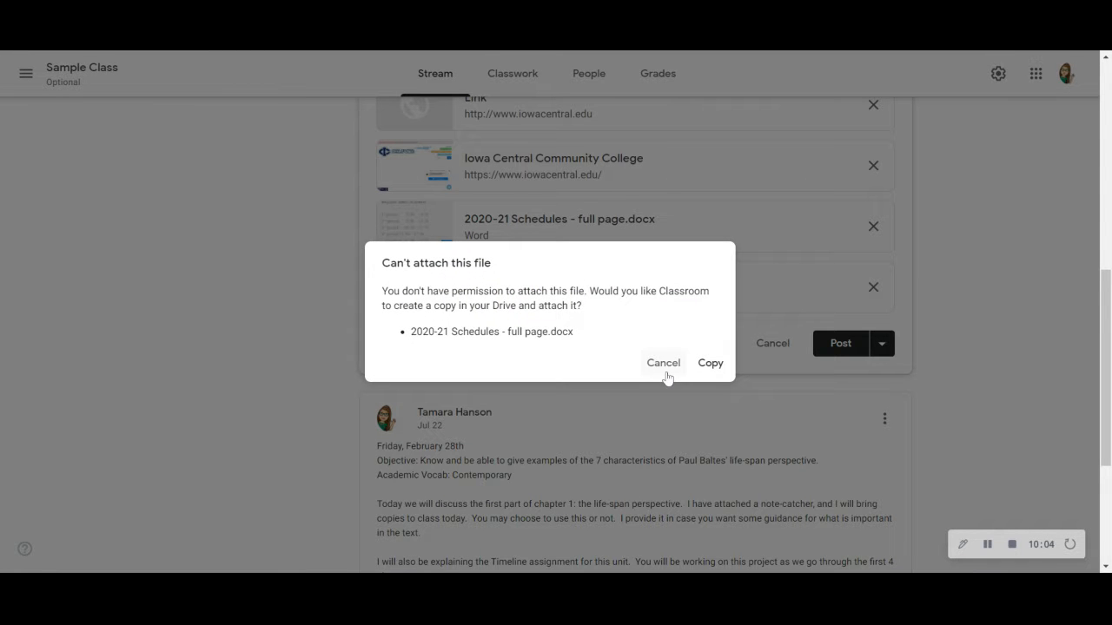
pyautogui.click(711, 366)
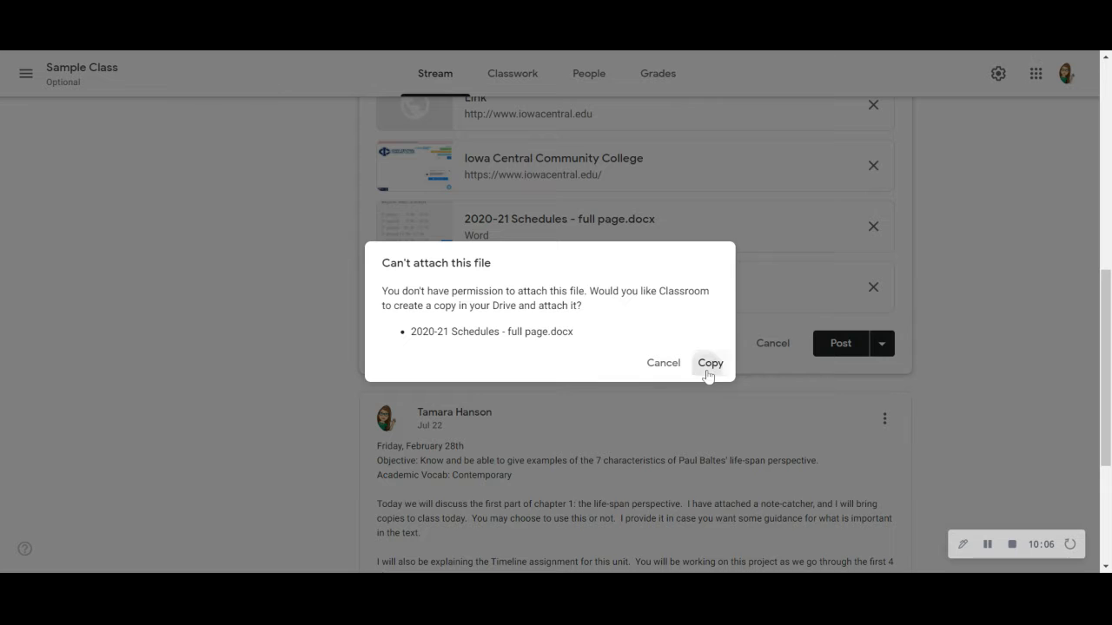
pyautogui.scroll(6, 974, 312)
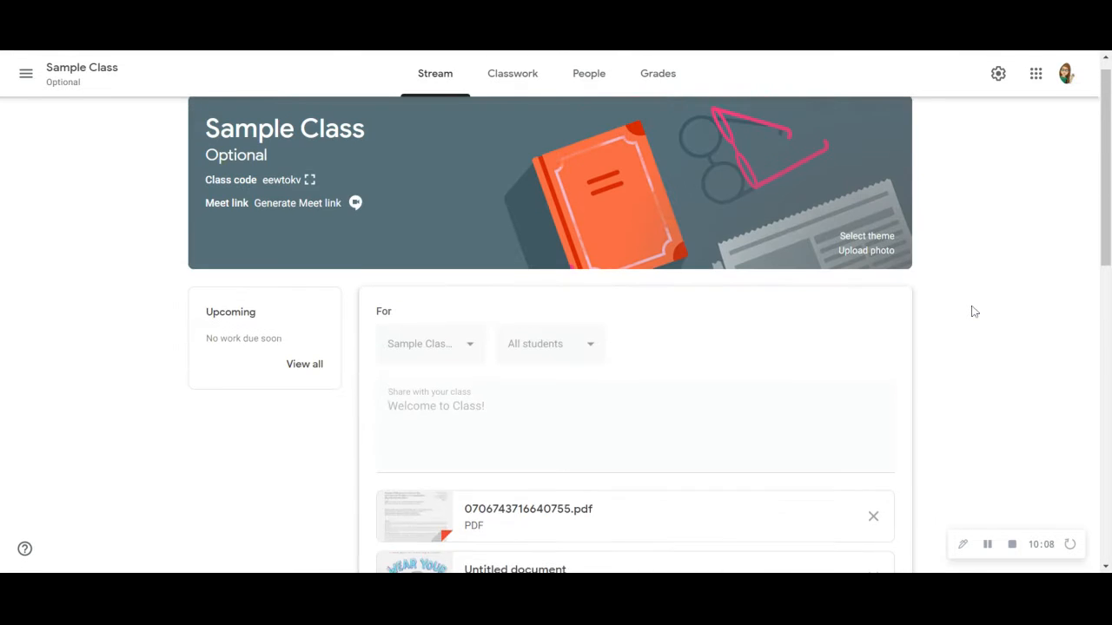
pyautogui.scroll(-3, 974, 312)
pyautogui.click(974, 311)
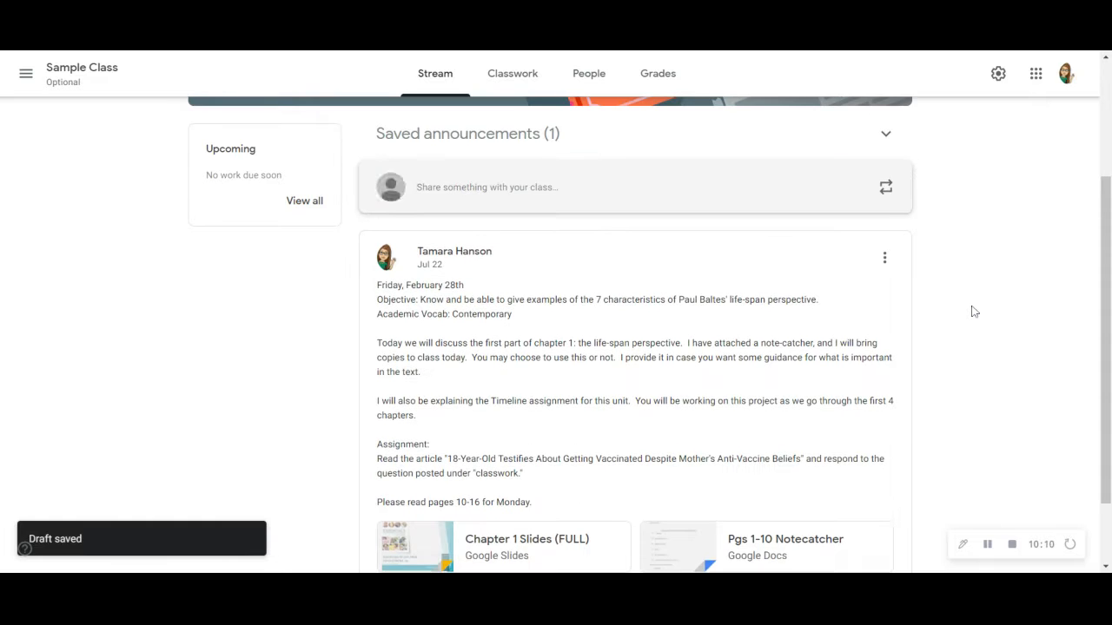
# Step: Expand the saved announcements, open the "Welcome to Class!" draft, and look over its text and attachments
pyautogui.scroll(1, 973, 312)
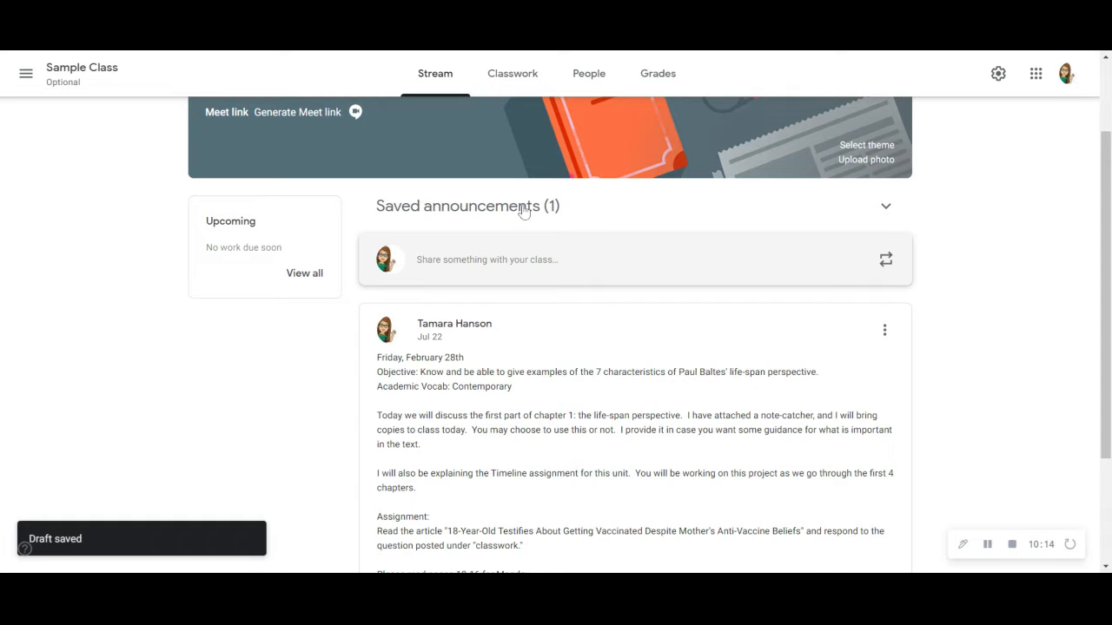
pyautogui.click(887, 208)
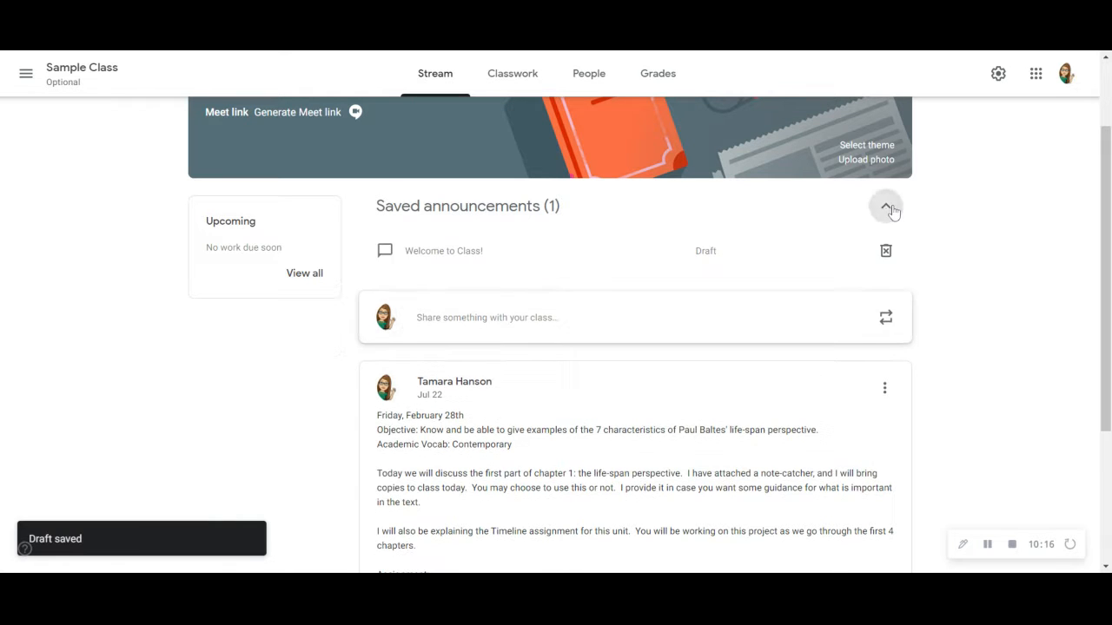
pyautogui.click(464, 255)
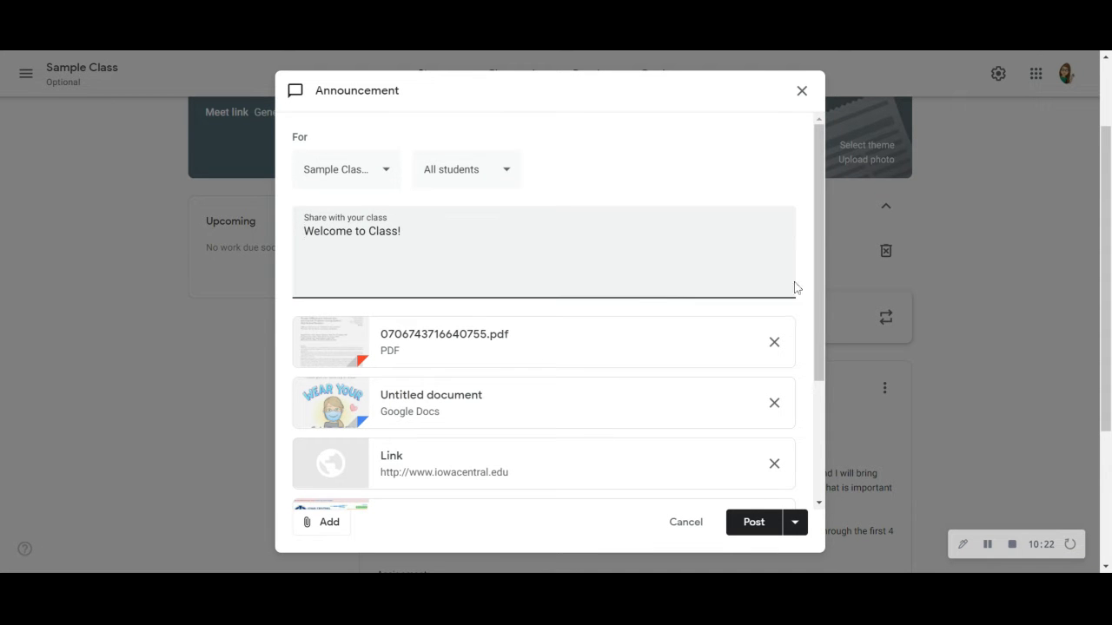
pyautogui.scroll(-2, 707, 260)
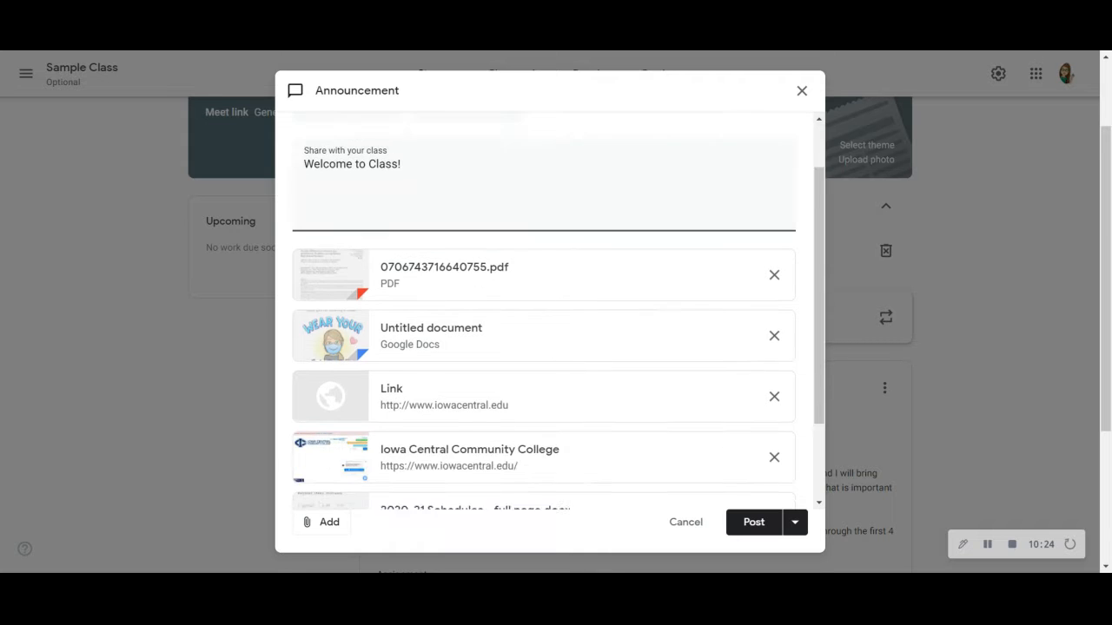
pyautogui.scroll(2, 708, 264)
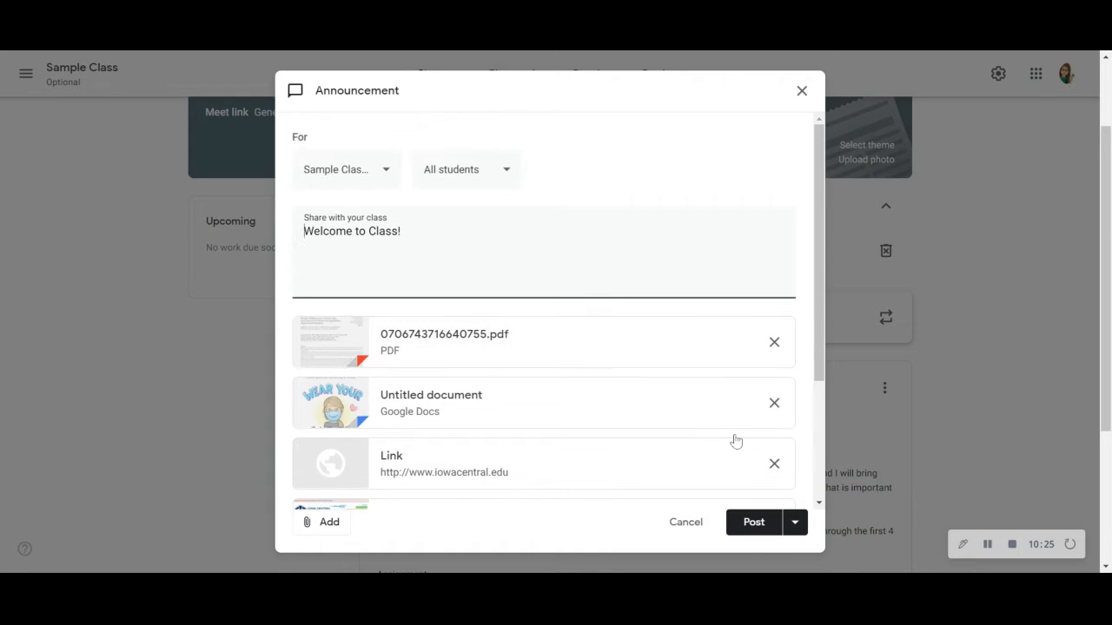
# Step: Schedule the "Welcome to Class!" draft for Aug 3, 2020 at 8:00 AM
pyautogui.click(795, 522)
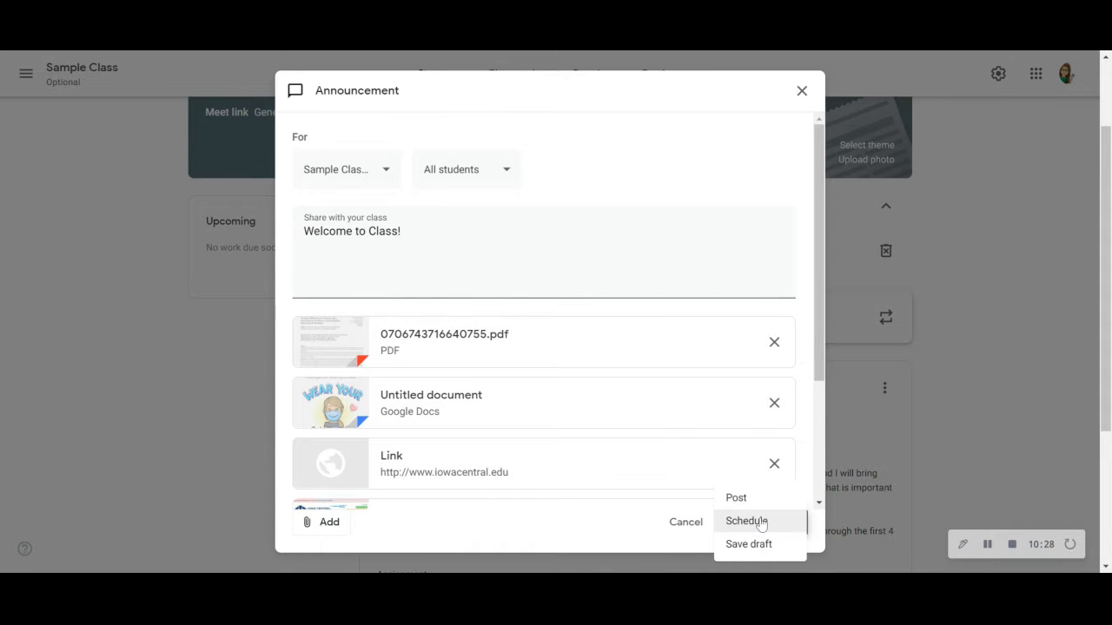
pyautogui.click(761, 522)
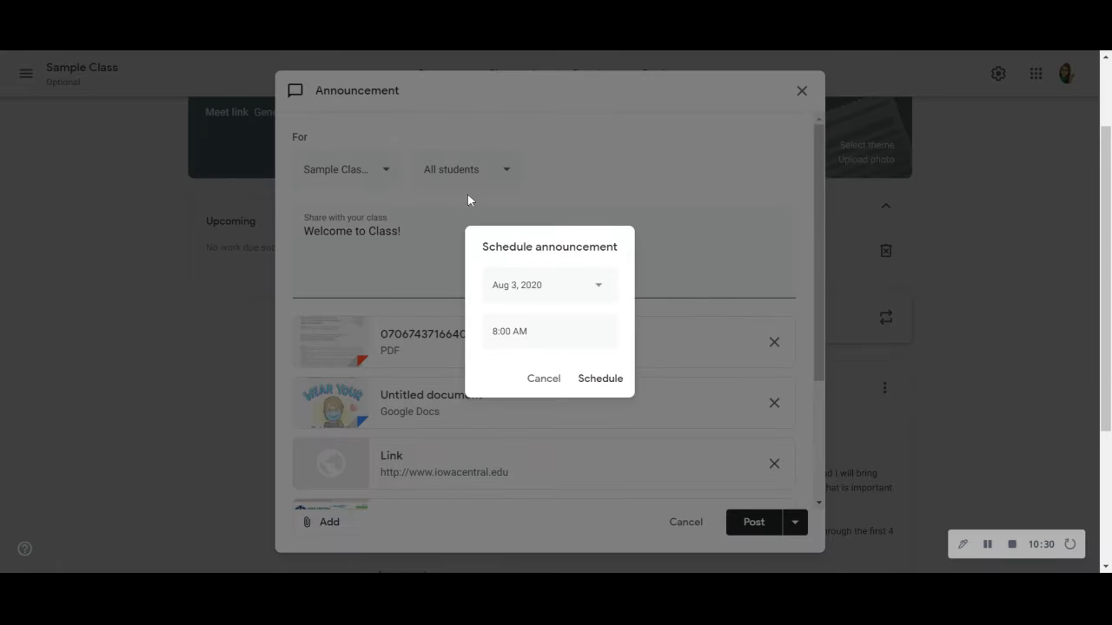
pyautogui.click(598, 379)
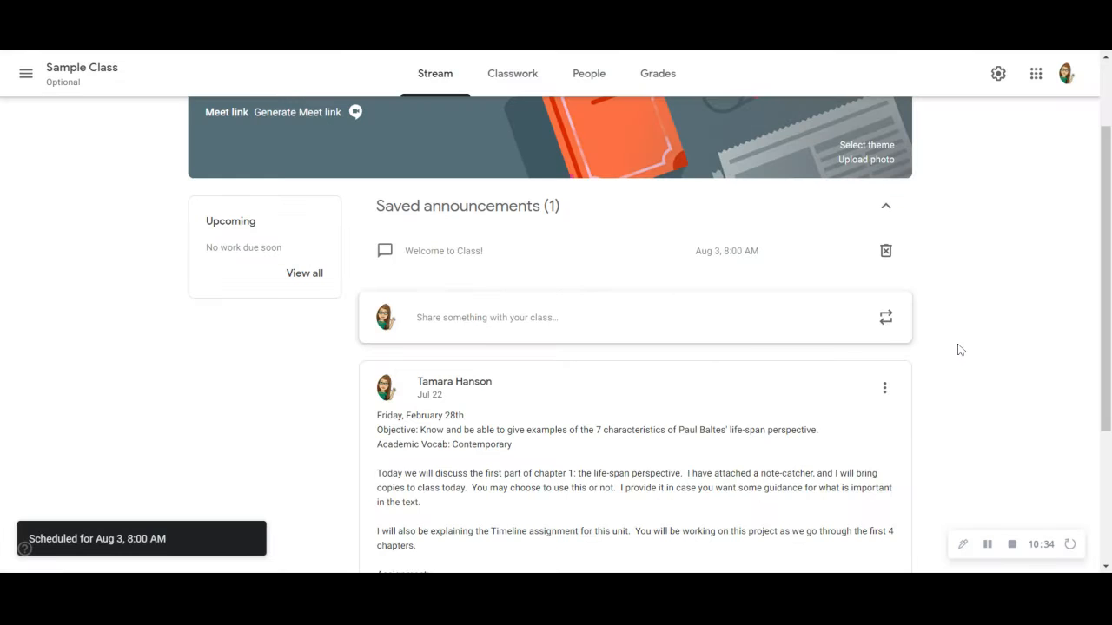
# Step: Reopen the scheduled "Welcome to Class!" announcement, review its date, time and attachments, and schedule it again for Aug 3, 8:00 AM
pyautogui.click(472, 257)
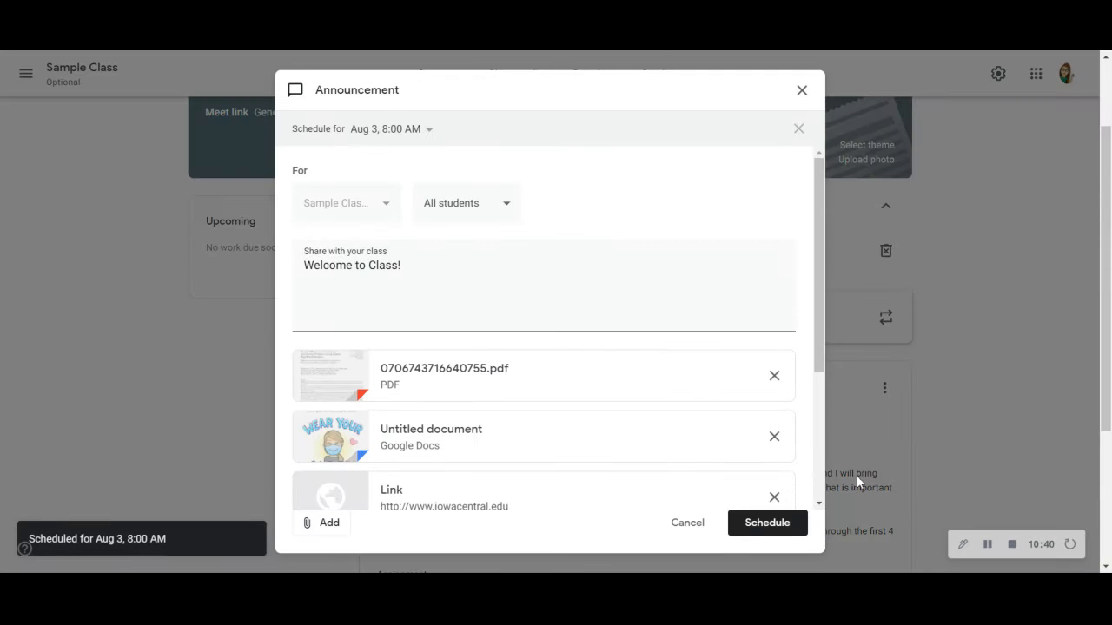
pyautogui.click(426, 132)
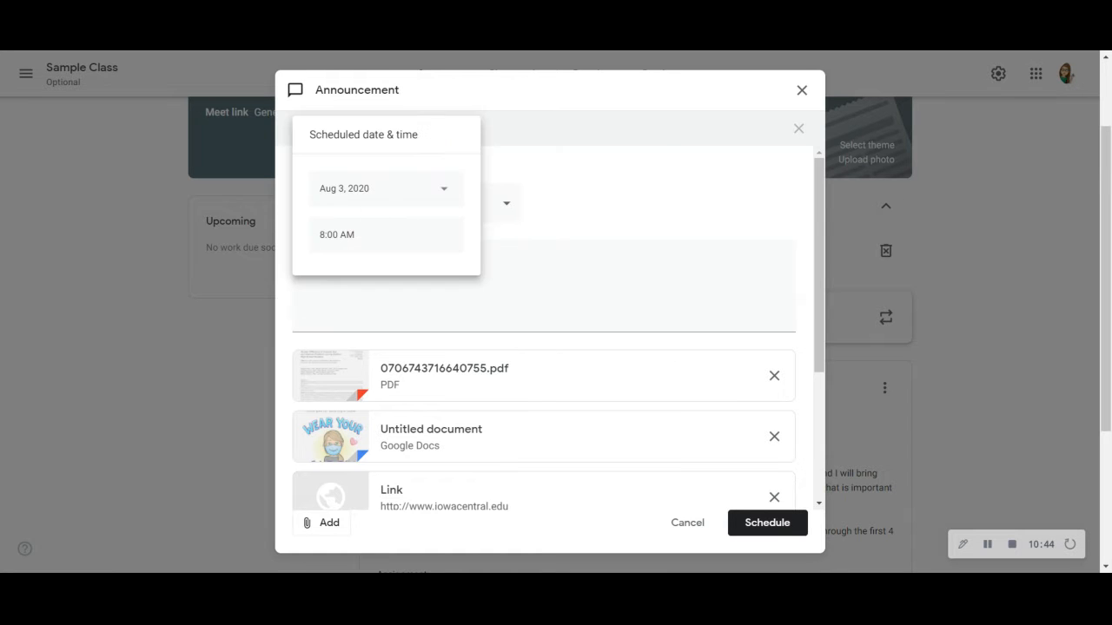
pyautogui.click(693, 197)
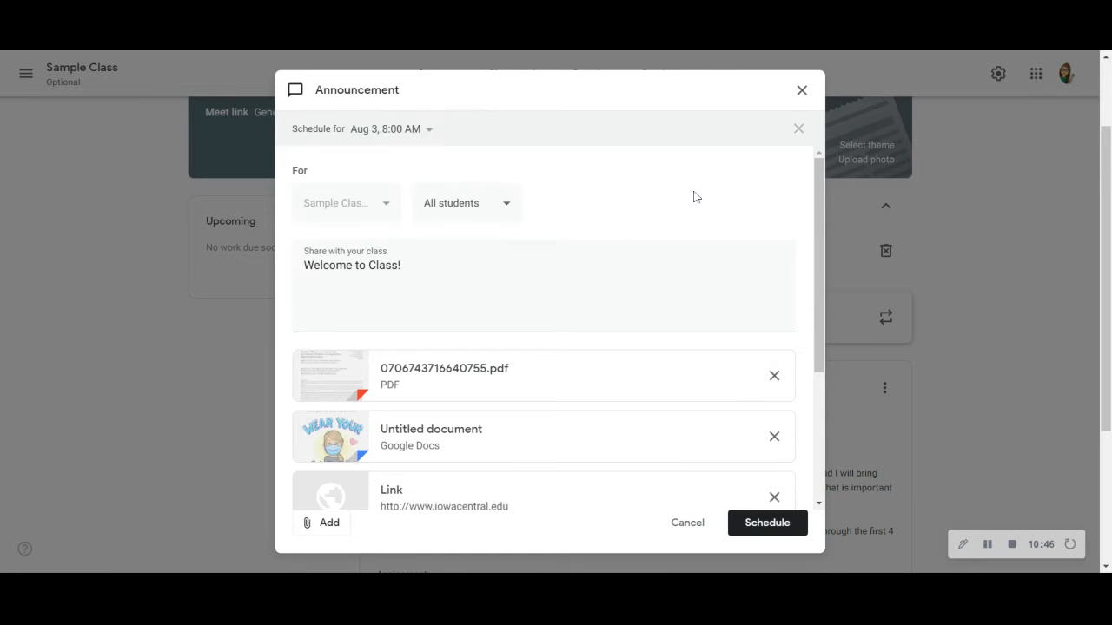
pyautogui.scroll(-1, 703, 198)
pyautogui.scroll(-1, 784, 442)
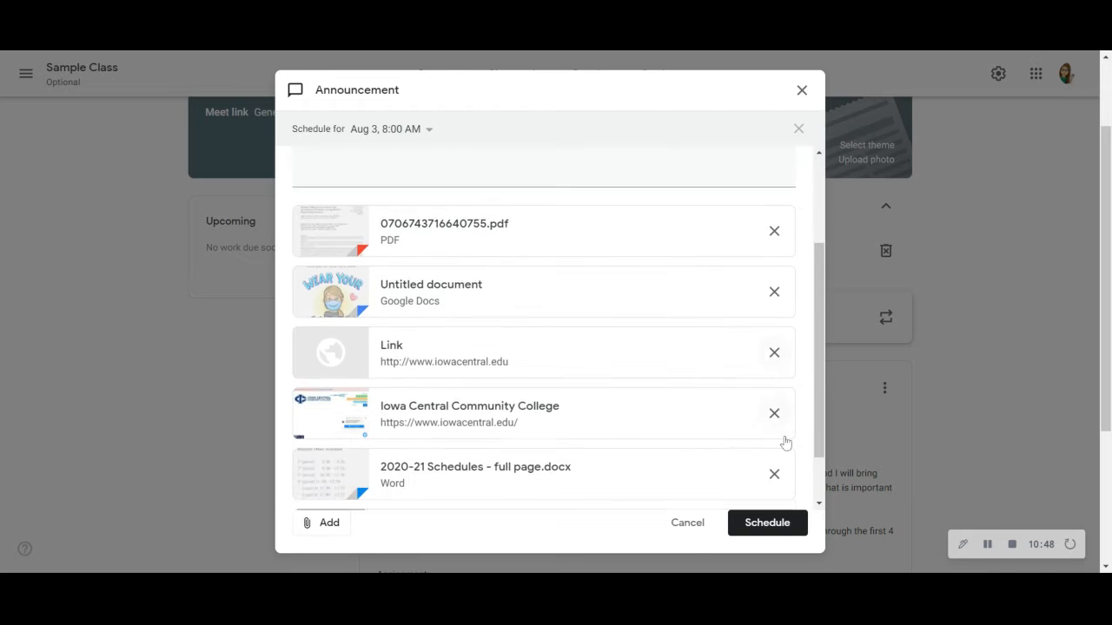
pyautogui.scroll(3, 695, 437)
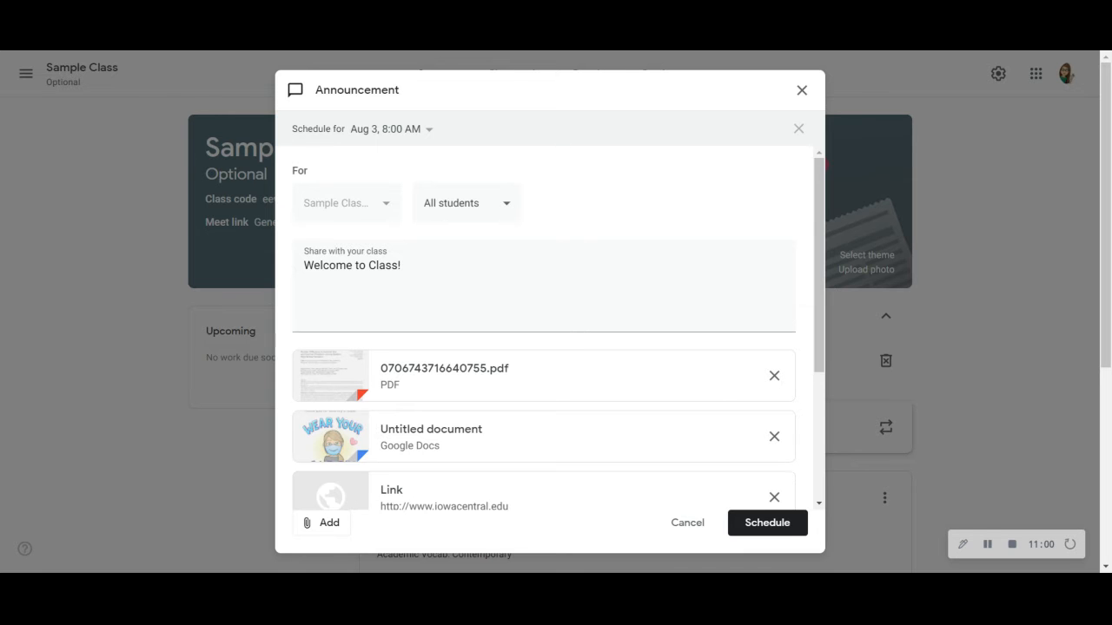
pyautogui.scroll(-5, 668, 223)
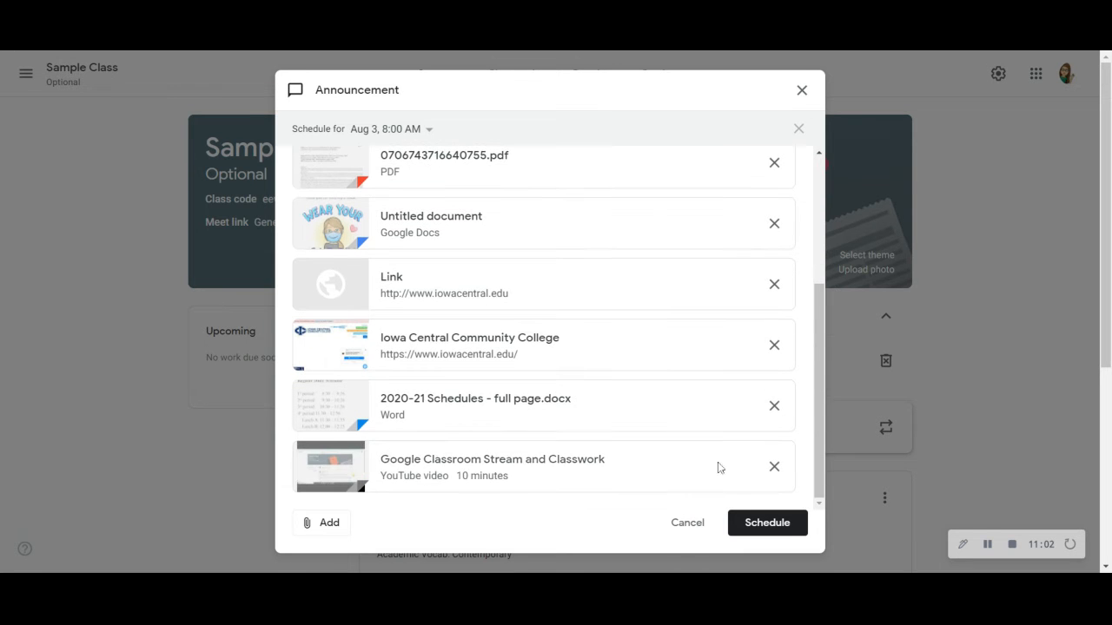
pyautogui.click(778, 525)
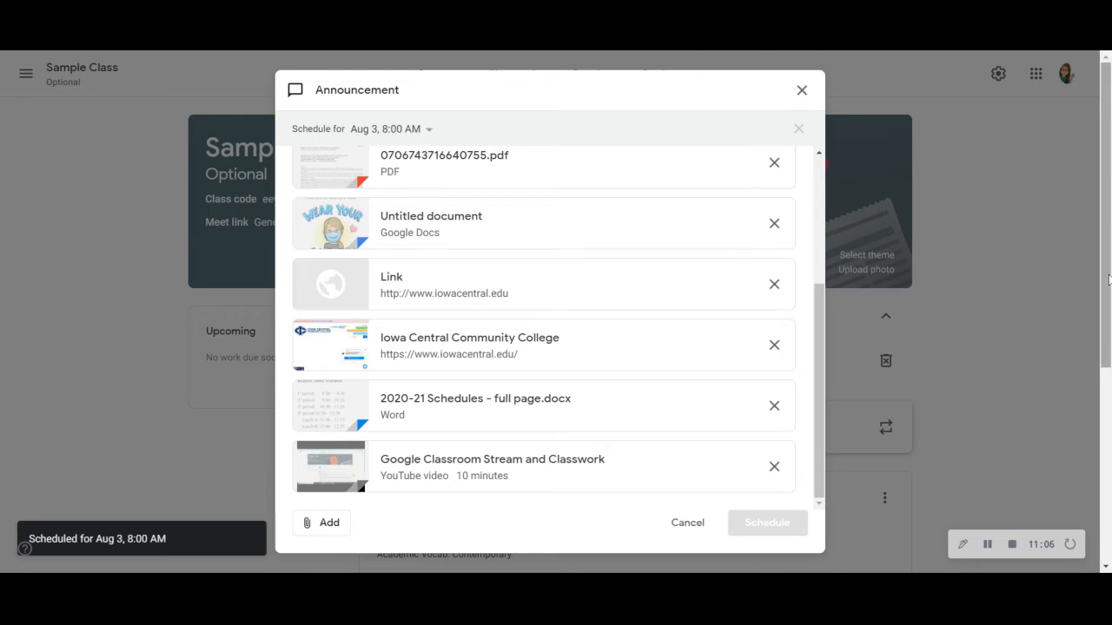
pyautogui.scroll(-2, 1058, 337)
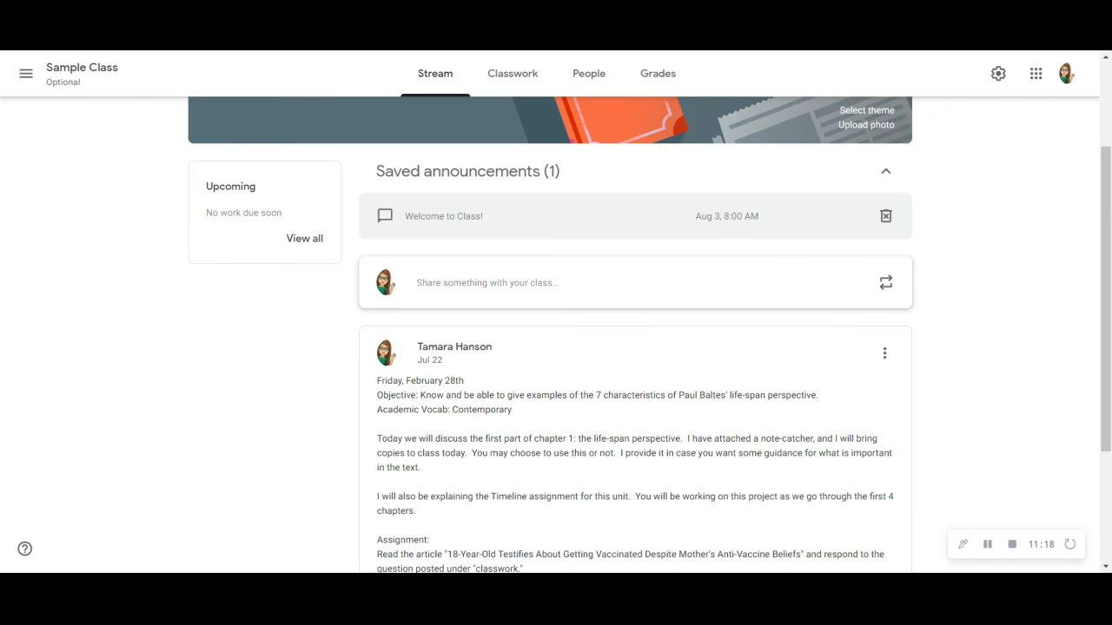
pyautogui.scroll(-2, 997, 293)
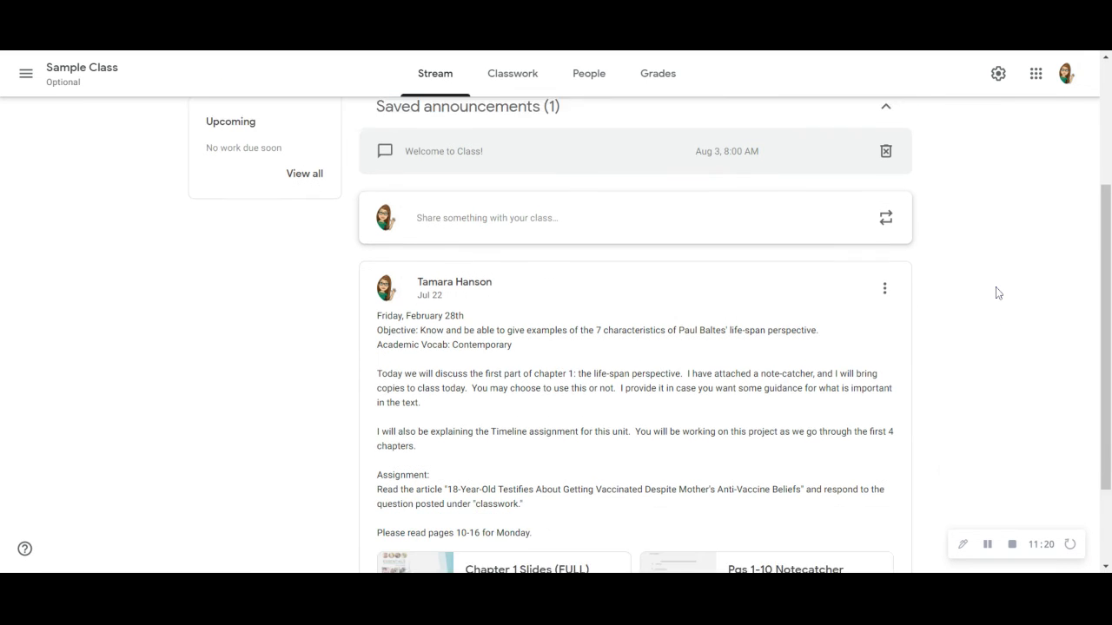
pyautogui.scroll(2, 996, 293)
pyautogui.scroll(-2, 996, 293)
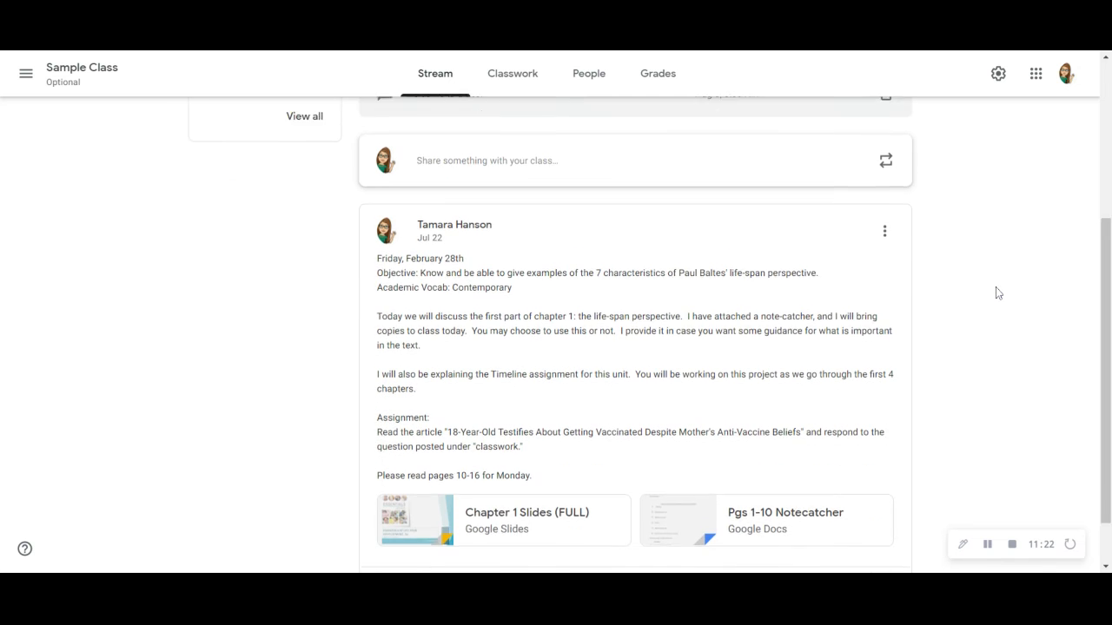